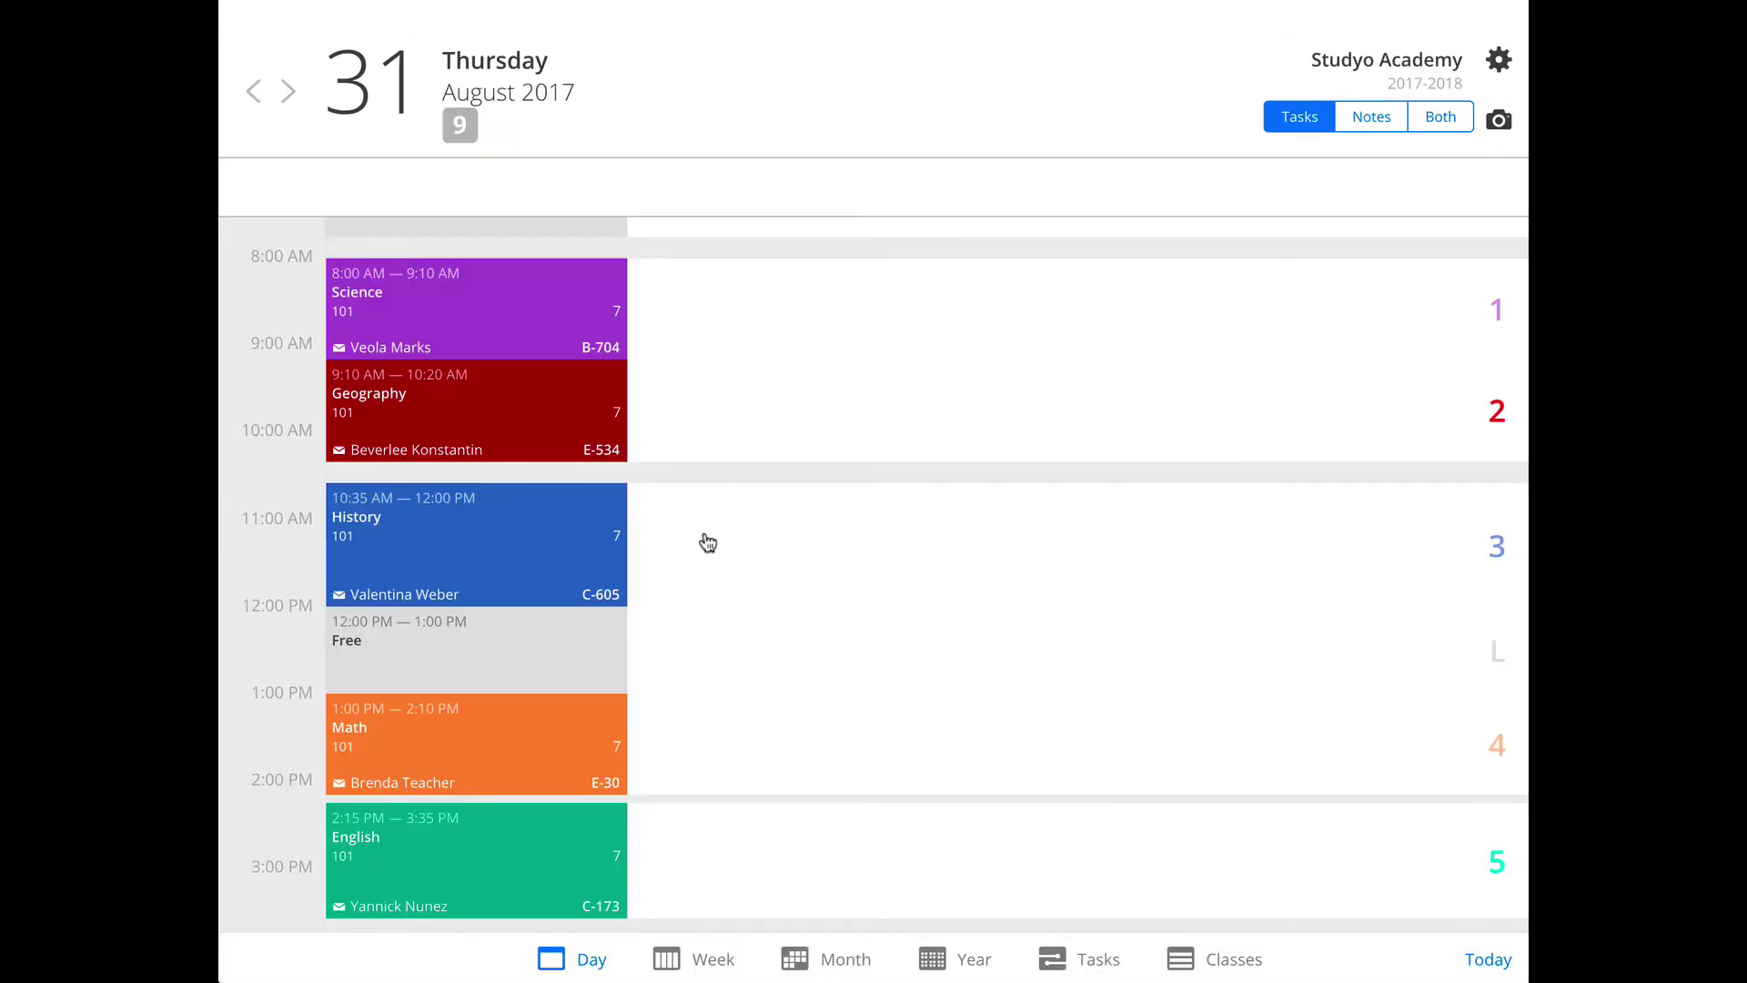
Step: Begin a new task for History (101), period 3, on Thursday 31 August 2017
{"action": "left_click", "coordinate": [708, 543]}
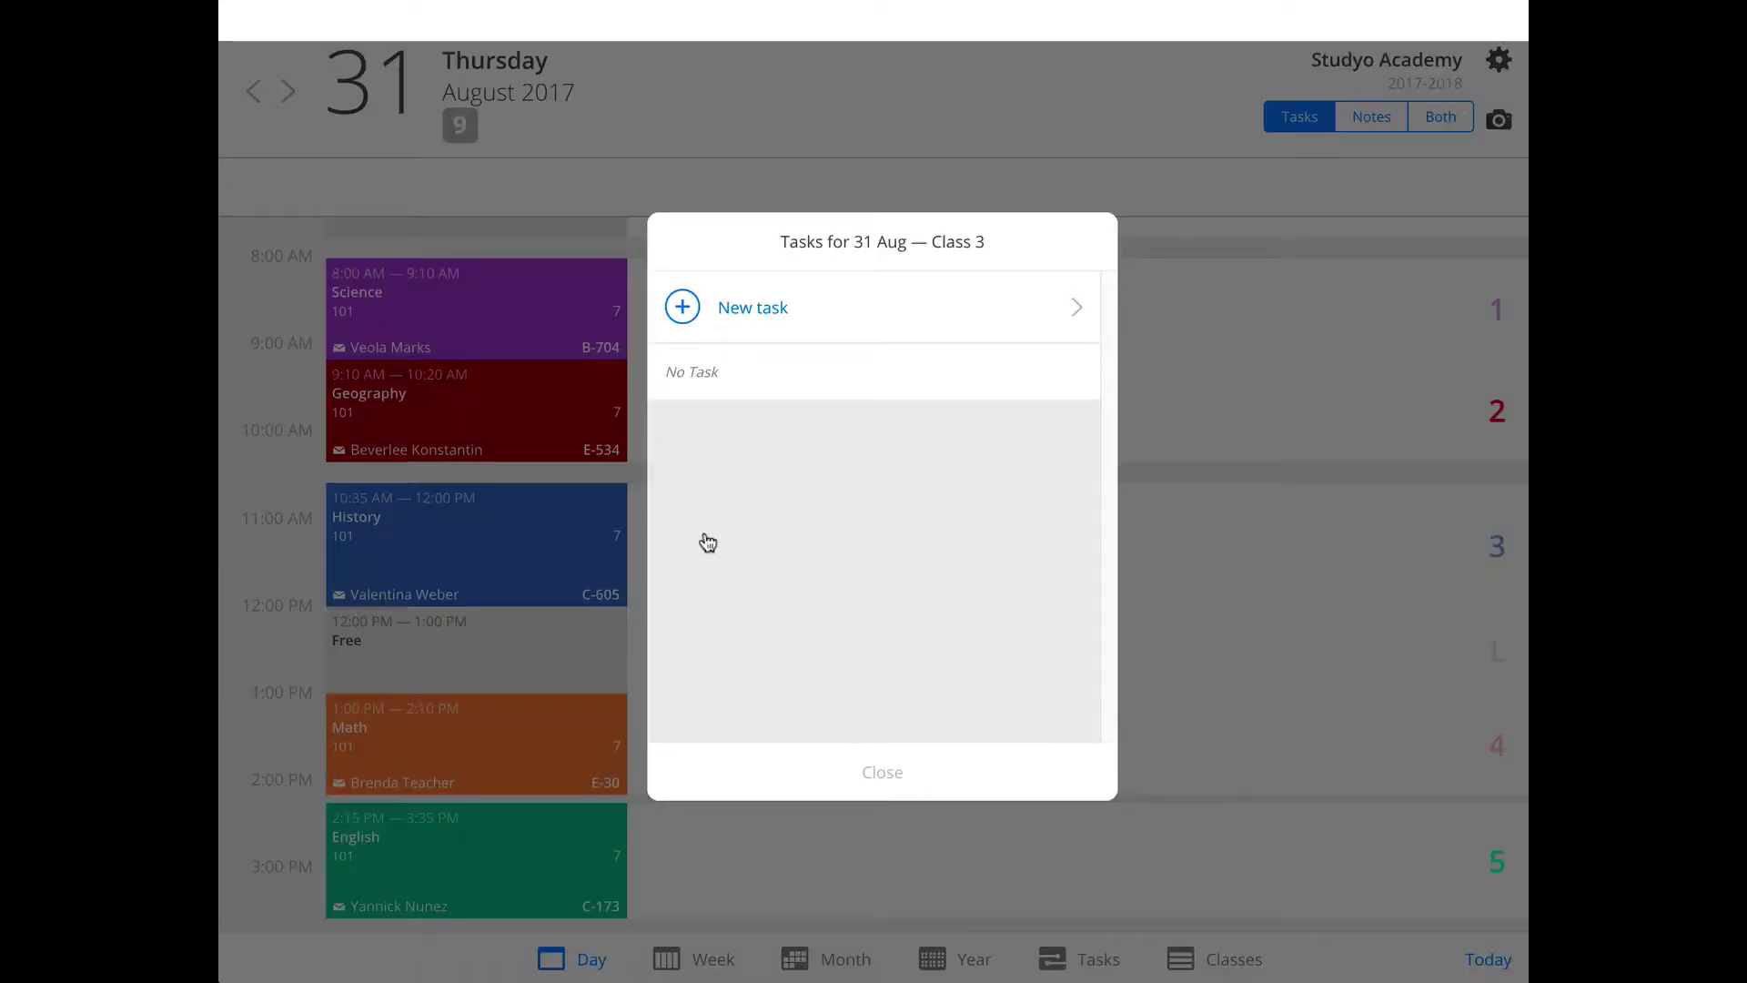
{"action": "left_click", "coordinate": [686, 310]}
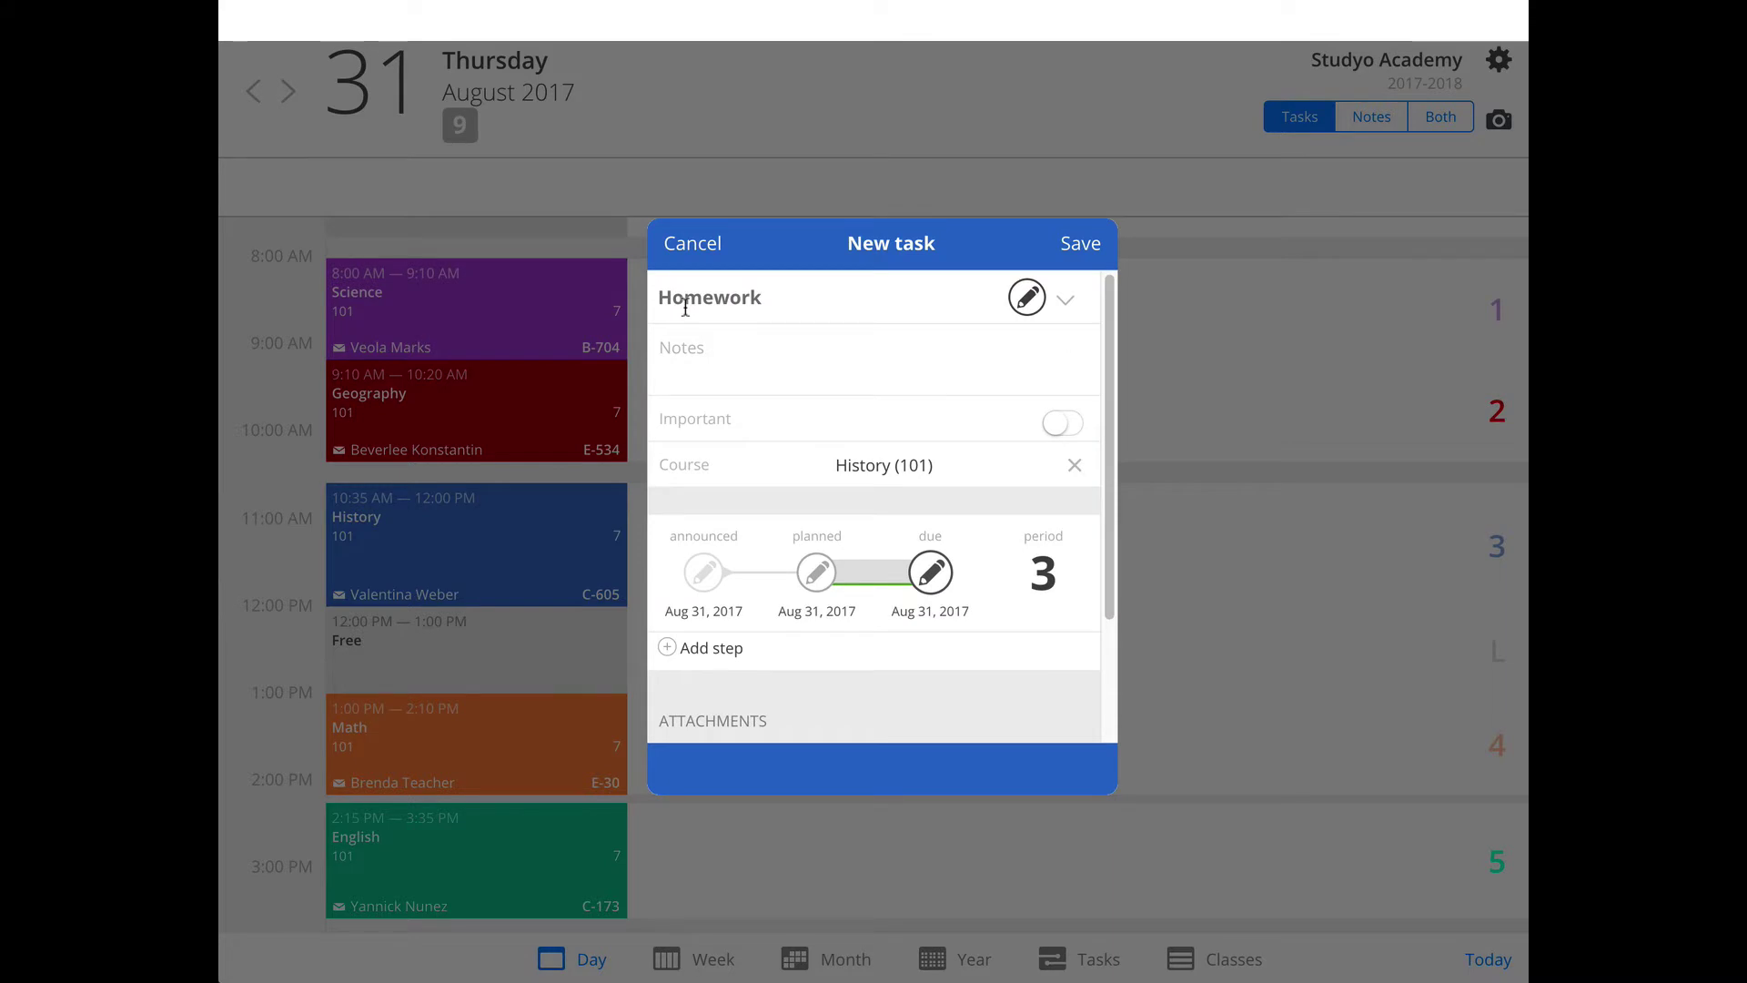
Step: Make the task an Exam titled 'Term Exam' with the note 'Chapters 1-5'
{"action": "left_click", "coordinate": [1061, 298]}
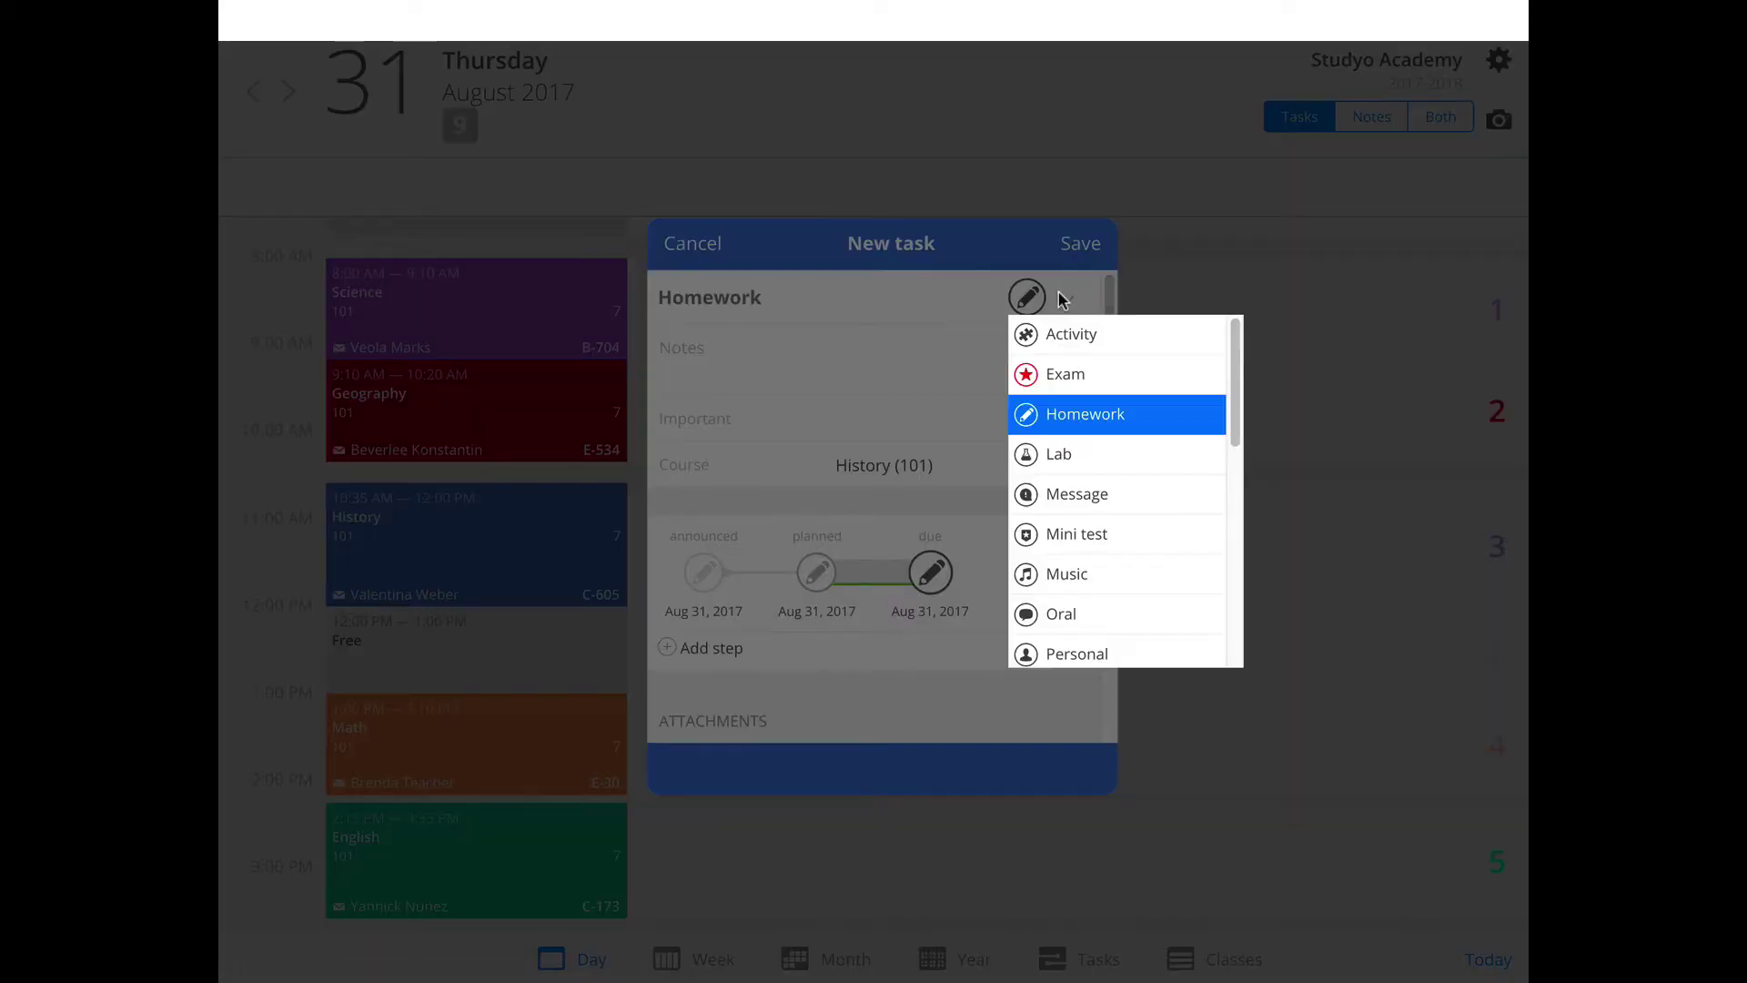
{"action": "left_click", "coordinate": [1106, 379]}
{"action": "left_click", "coordinate": [685, 299]}
{"action": "type", "text": "Term Exam"}
{"action": "left_click", "coordinate": [687, 348]}
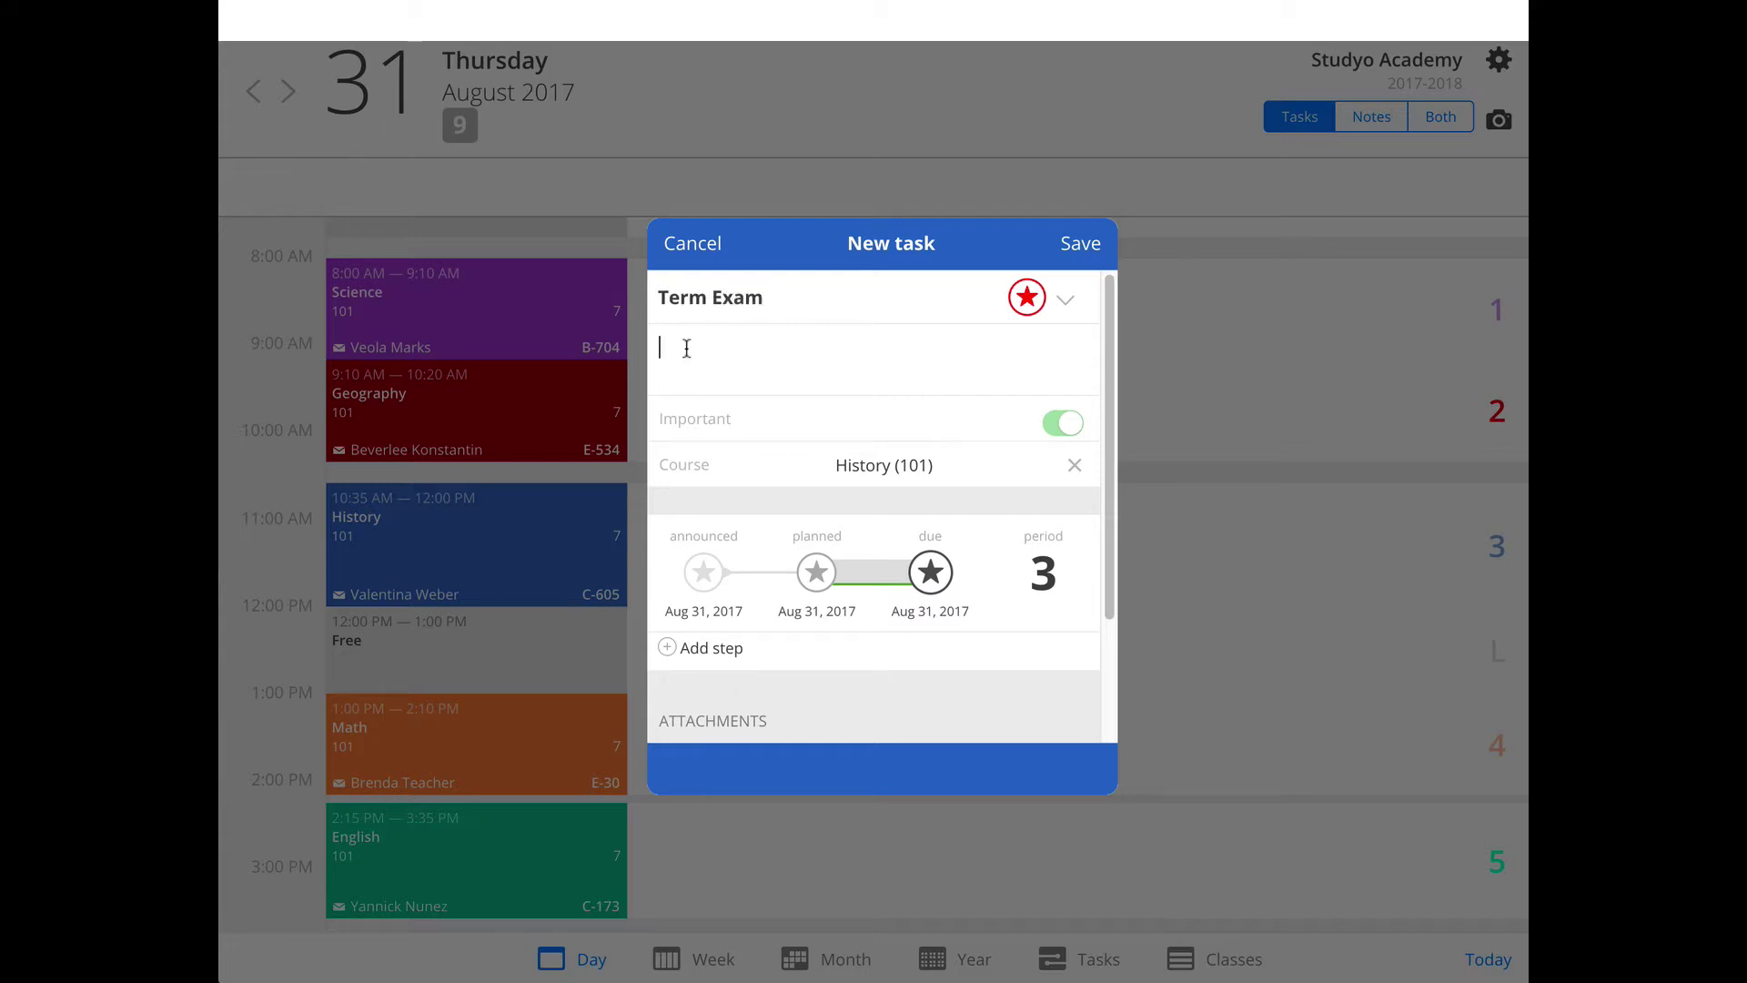
{"action": "type", "text": "Chapters 1-5"}
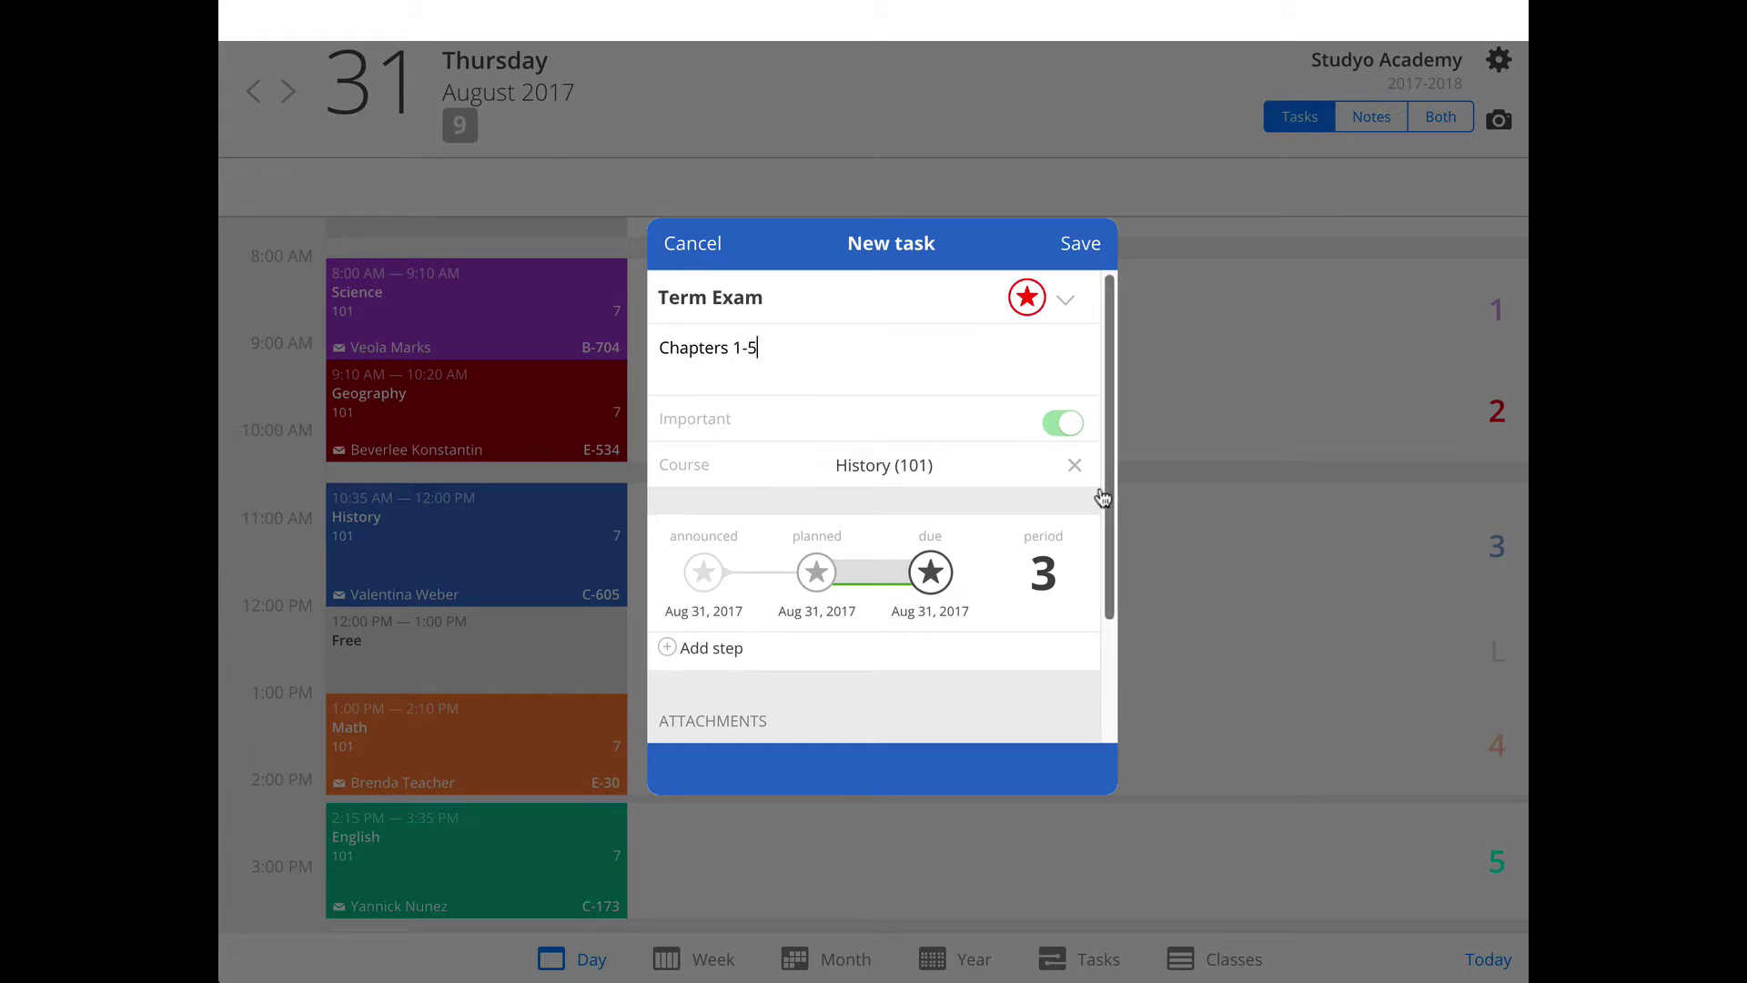
{"action": "left_click", "coordinate": [932, 578]}
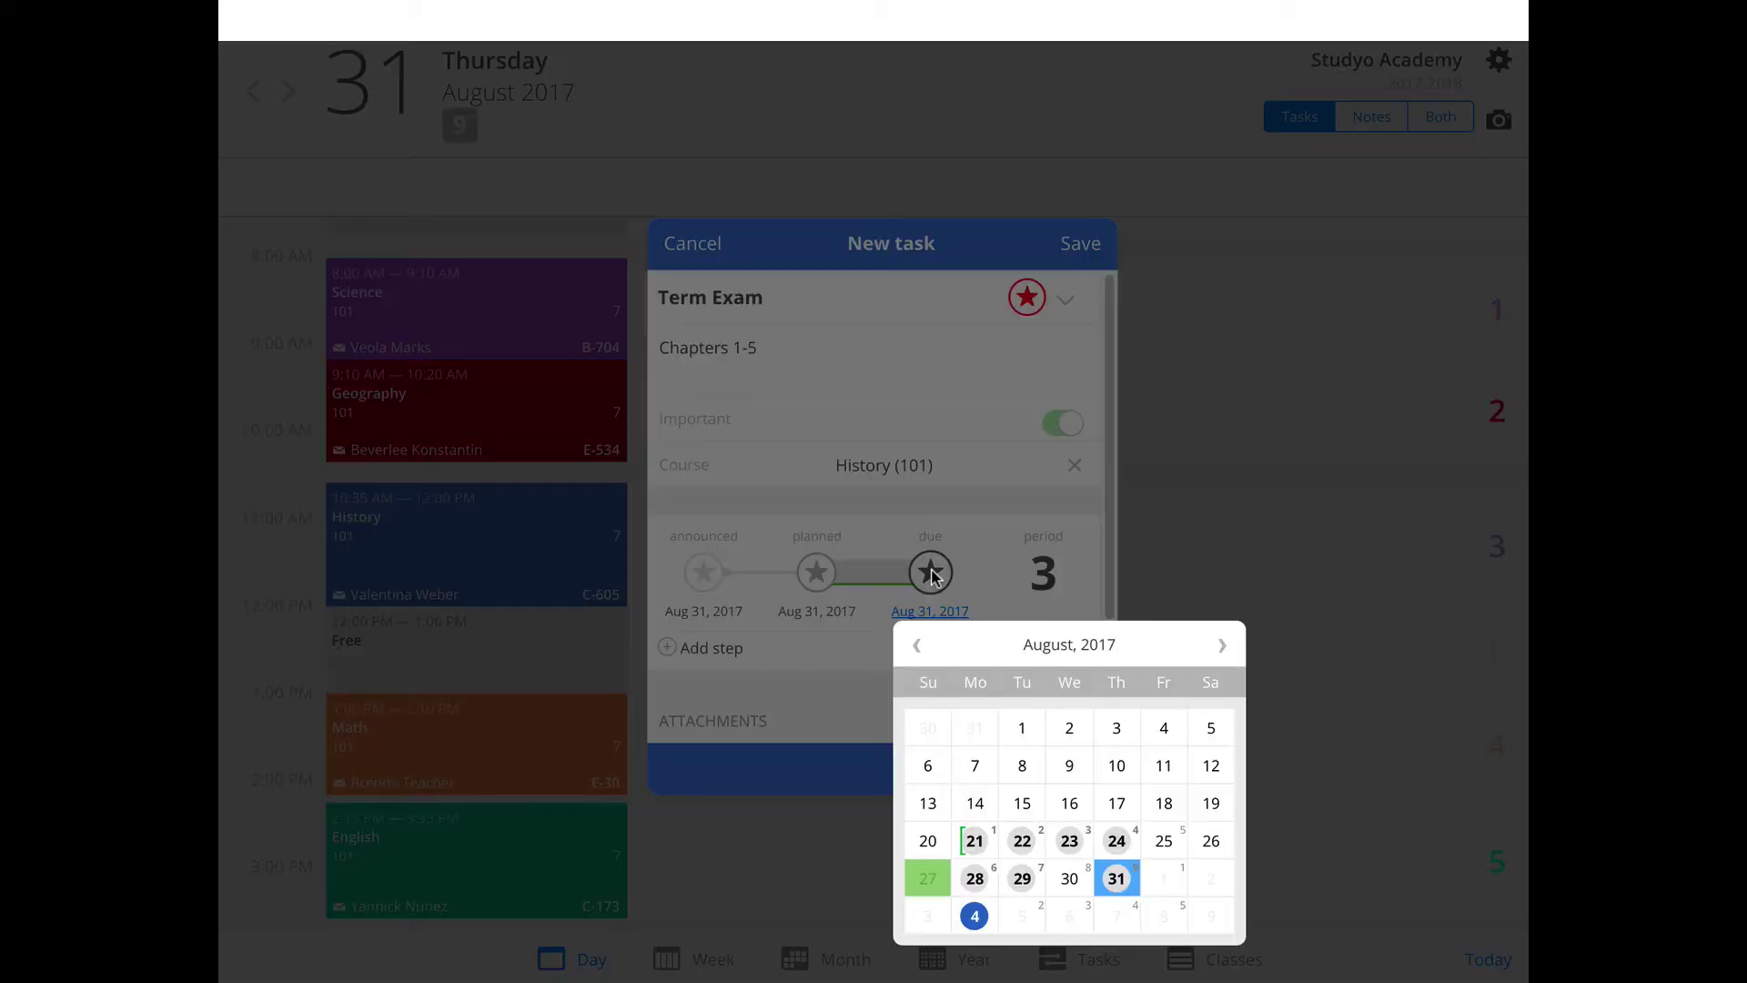
Step: Pick Thursday 7 September 2017 as the History exam's due date
{"action": "left_click", "coordinate": [1223, 647]}
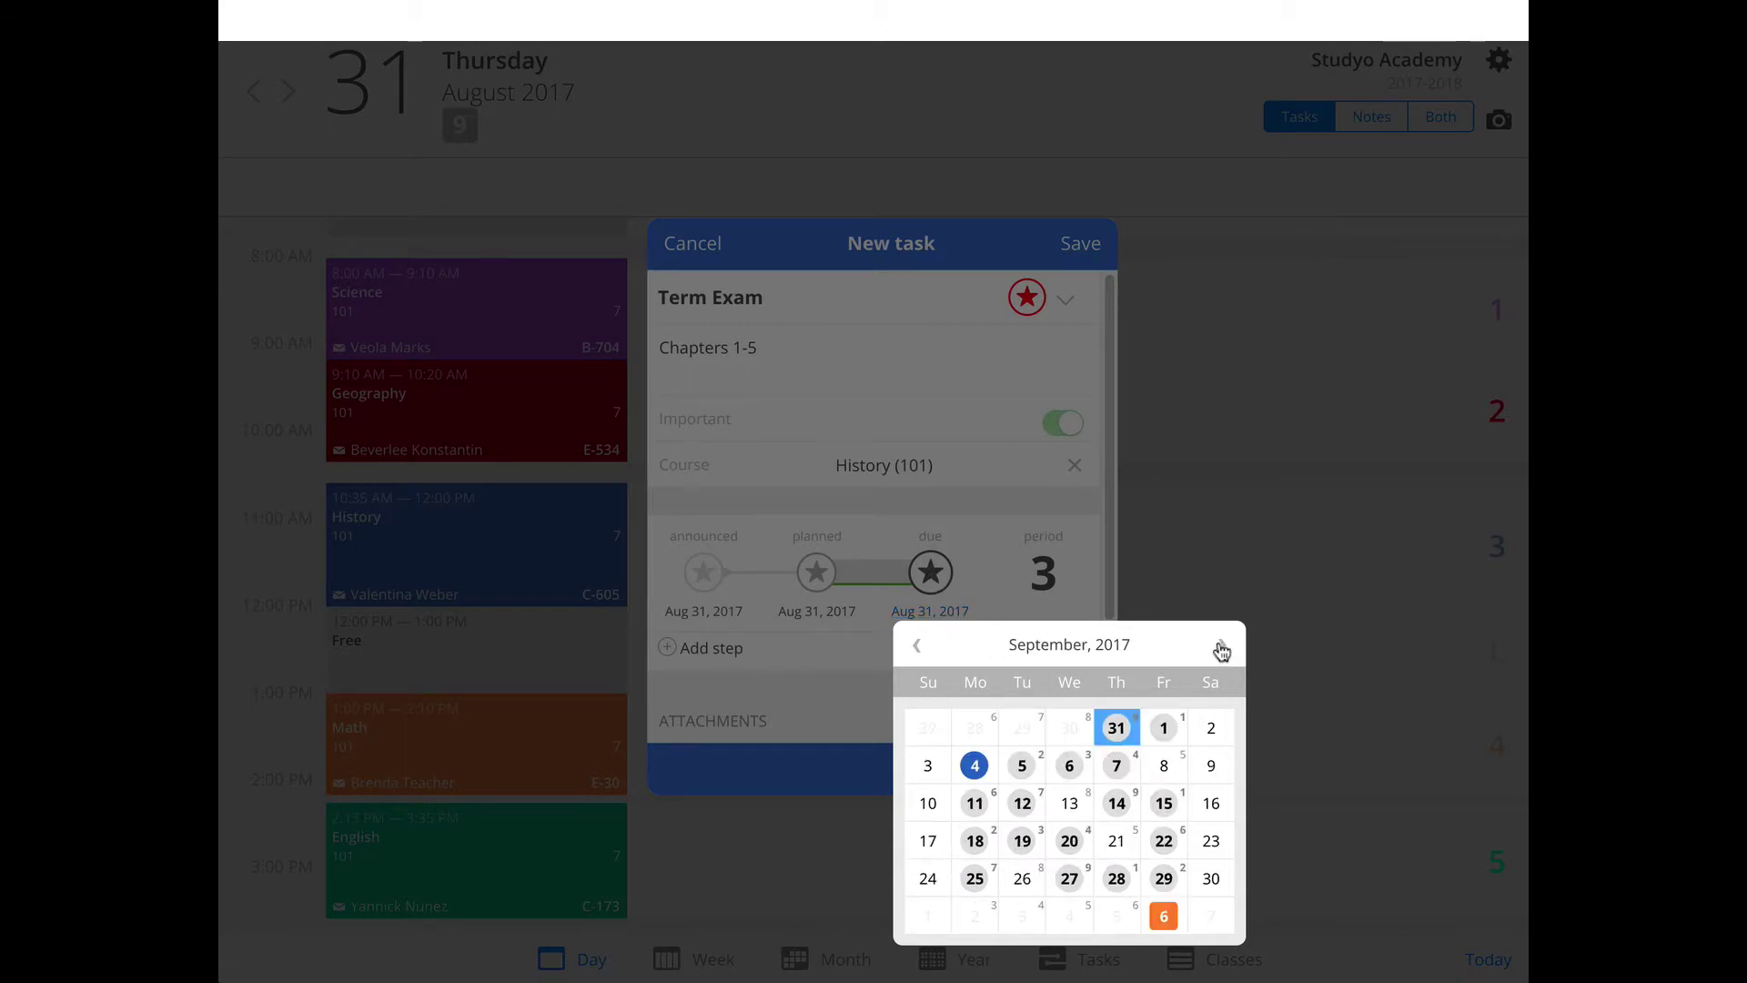
{"action": "left_click", "coordinate": [1119, 767]}
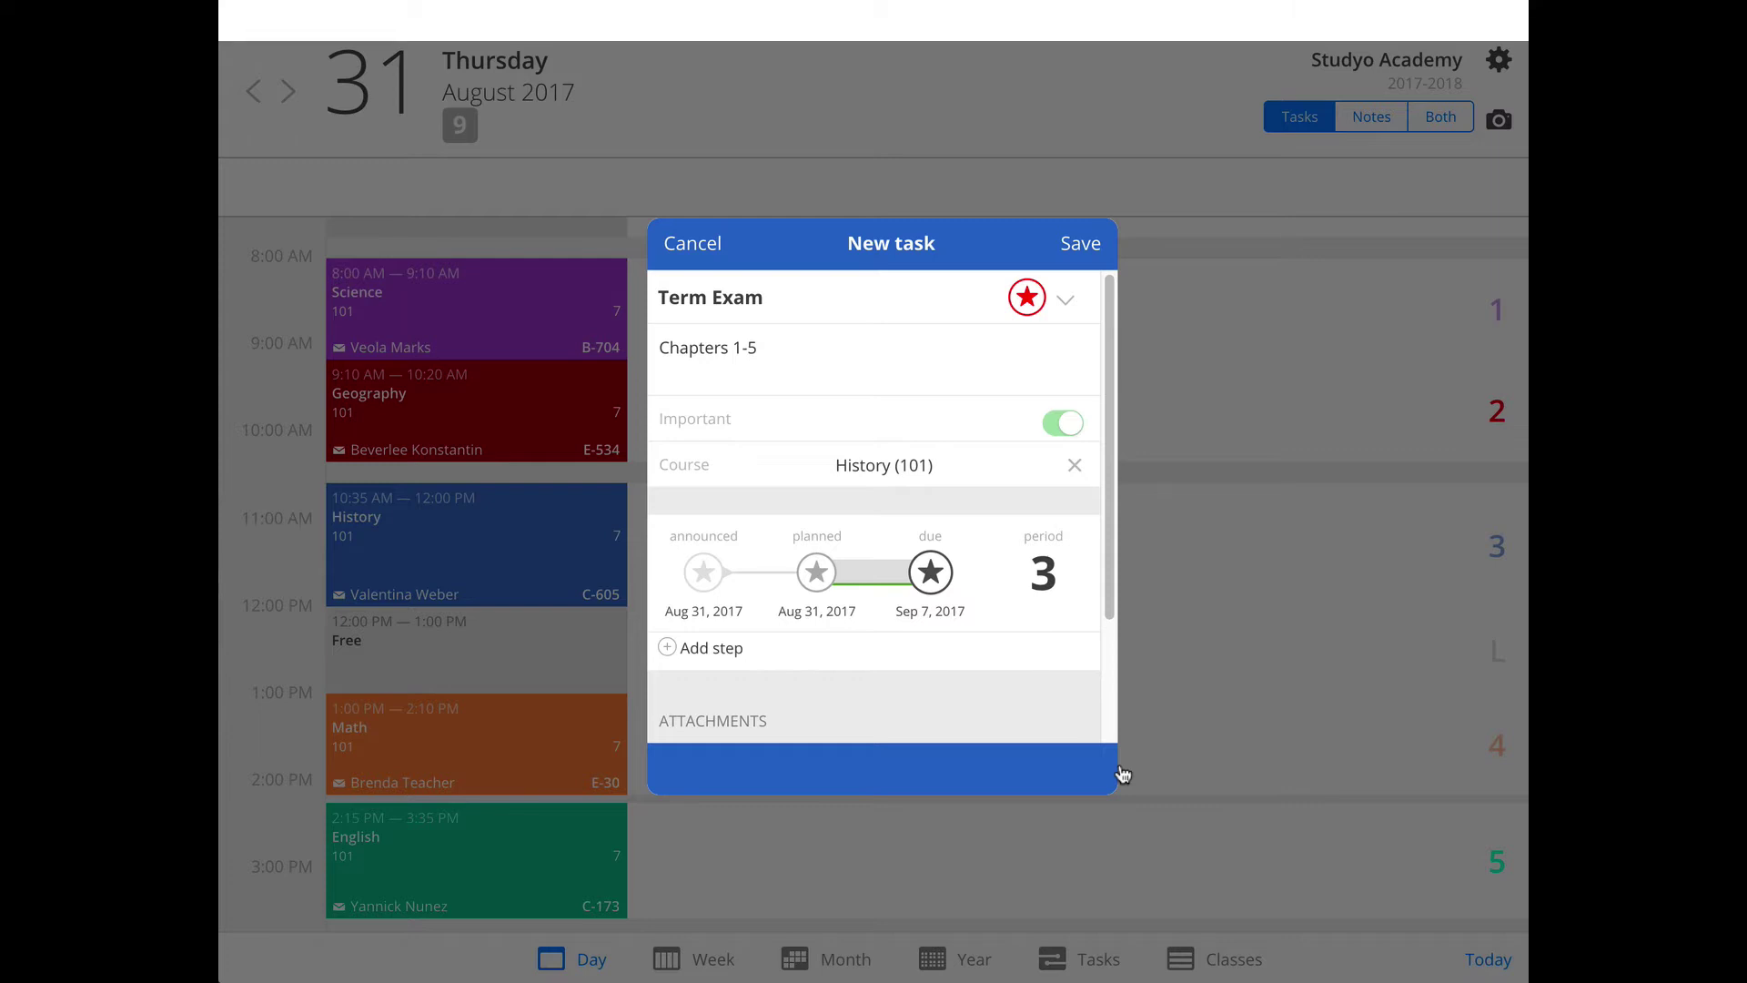
Step: Save the Term Exam and advance the day view to Friday 8 September 2017
{"action": "left_click", "coordinate": [1081, 244]}
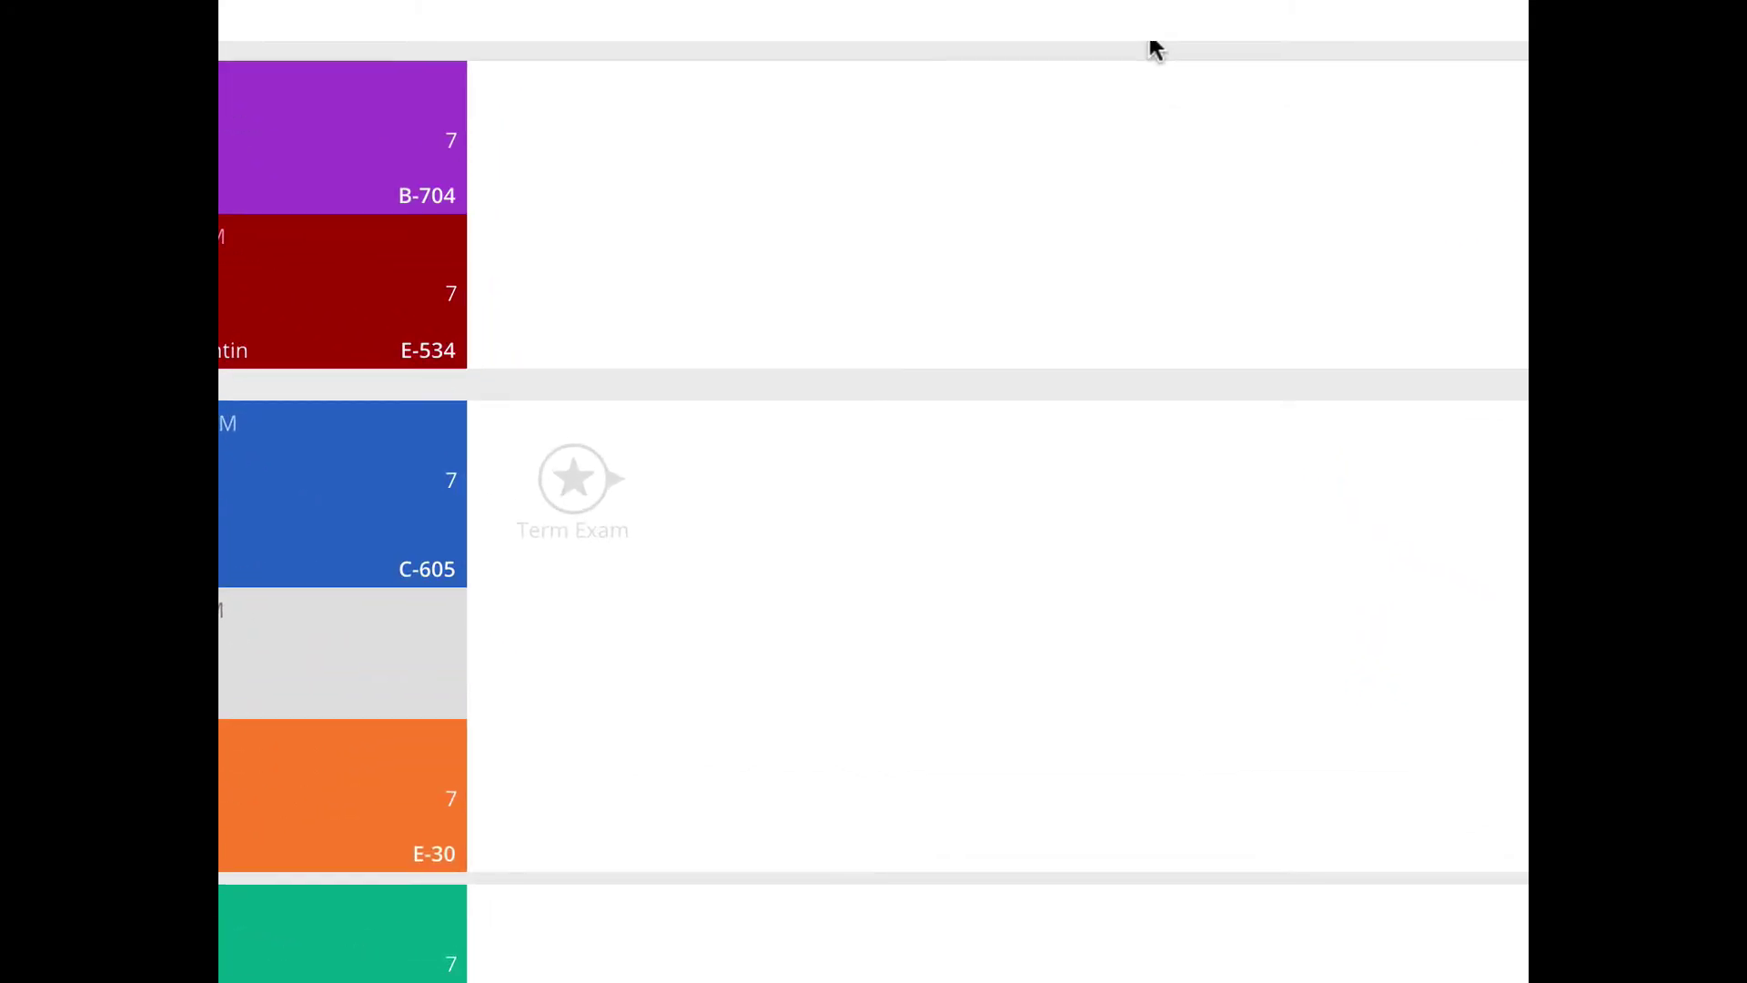
{"action": "left_click", "coordinate": [291, 98]}
{"action": "left_click", "coordinate": [291, 98]}
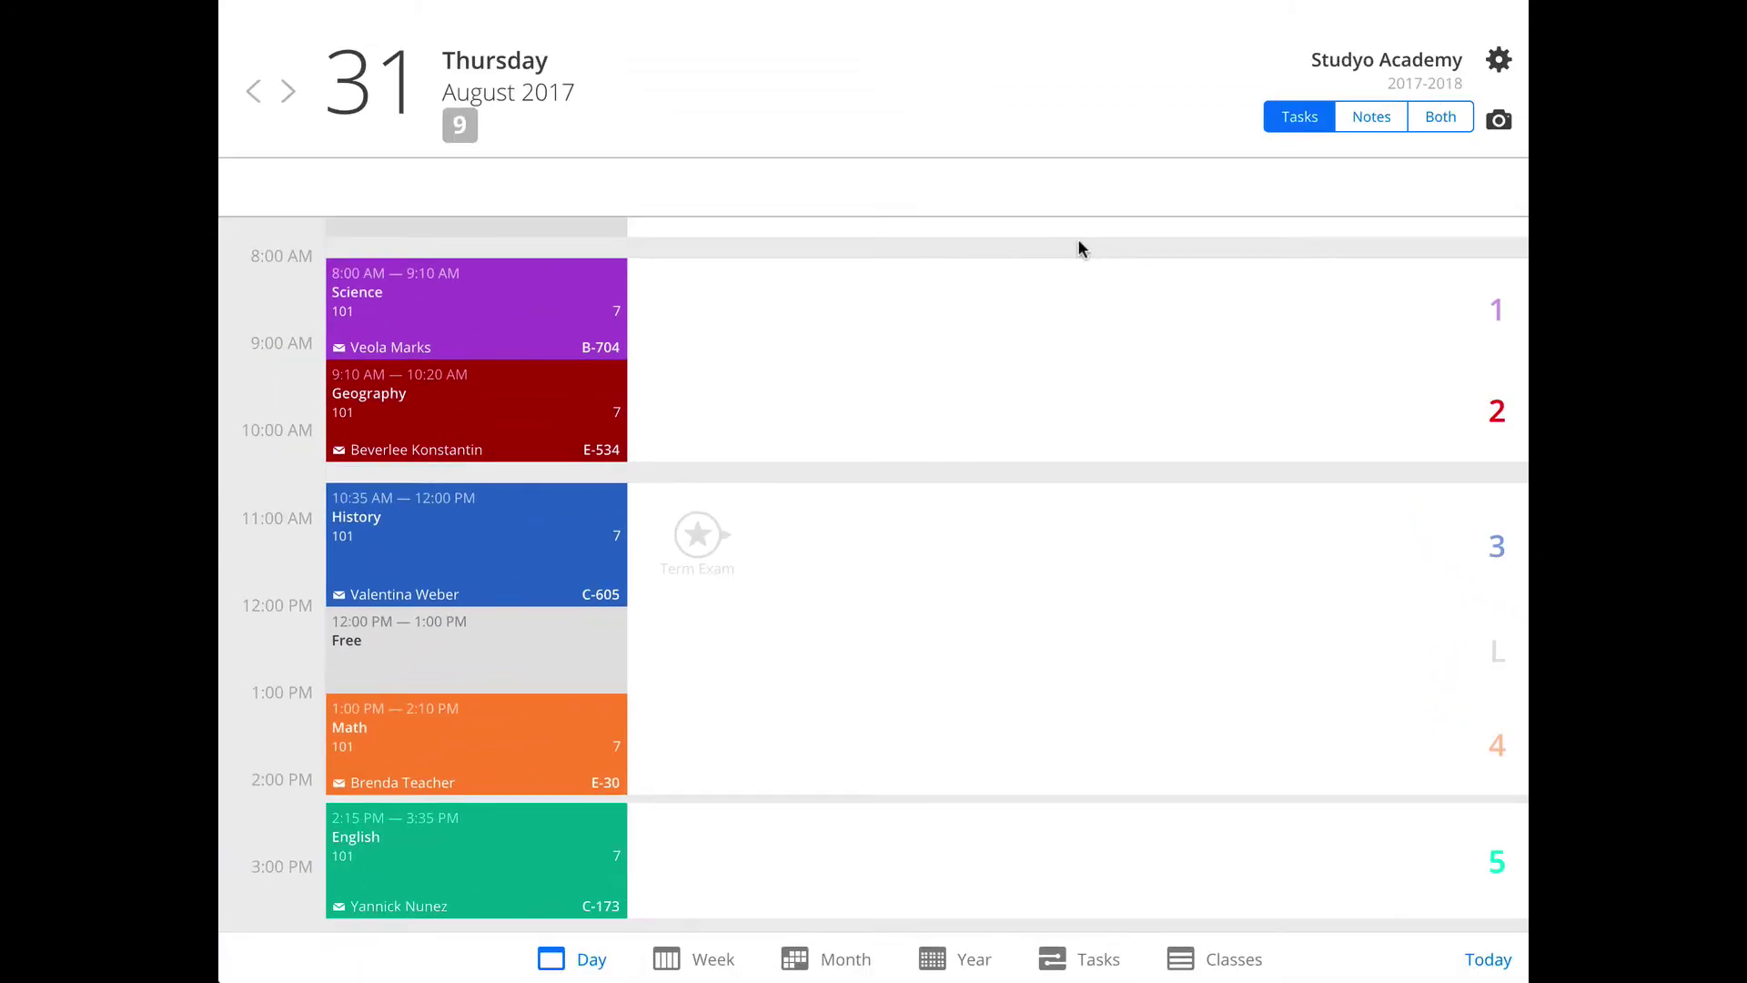
{"action": "left_click", "coordinate": [291, 99]}
{"action": "left_click", "coordinate": [292, 98]}
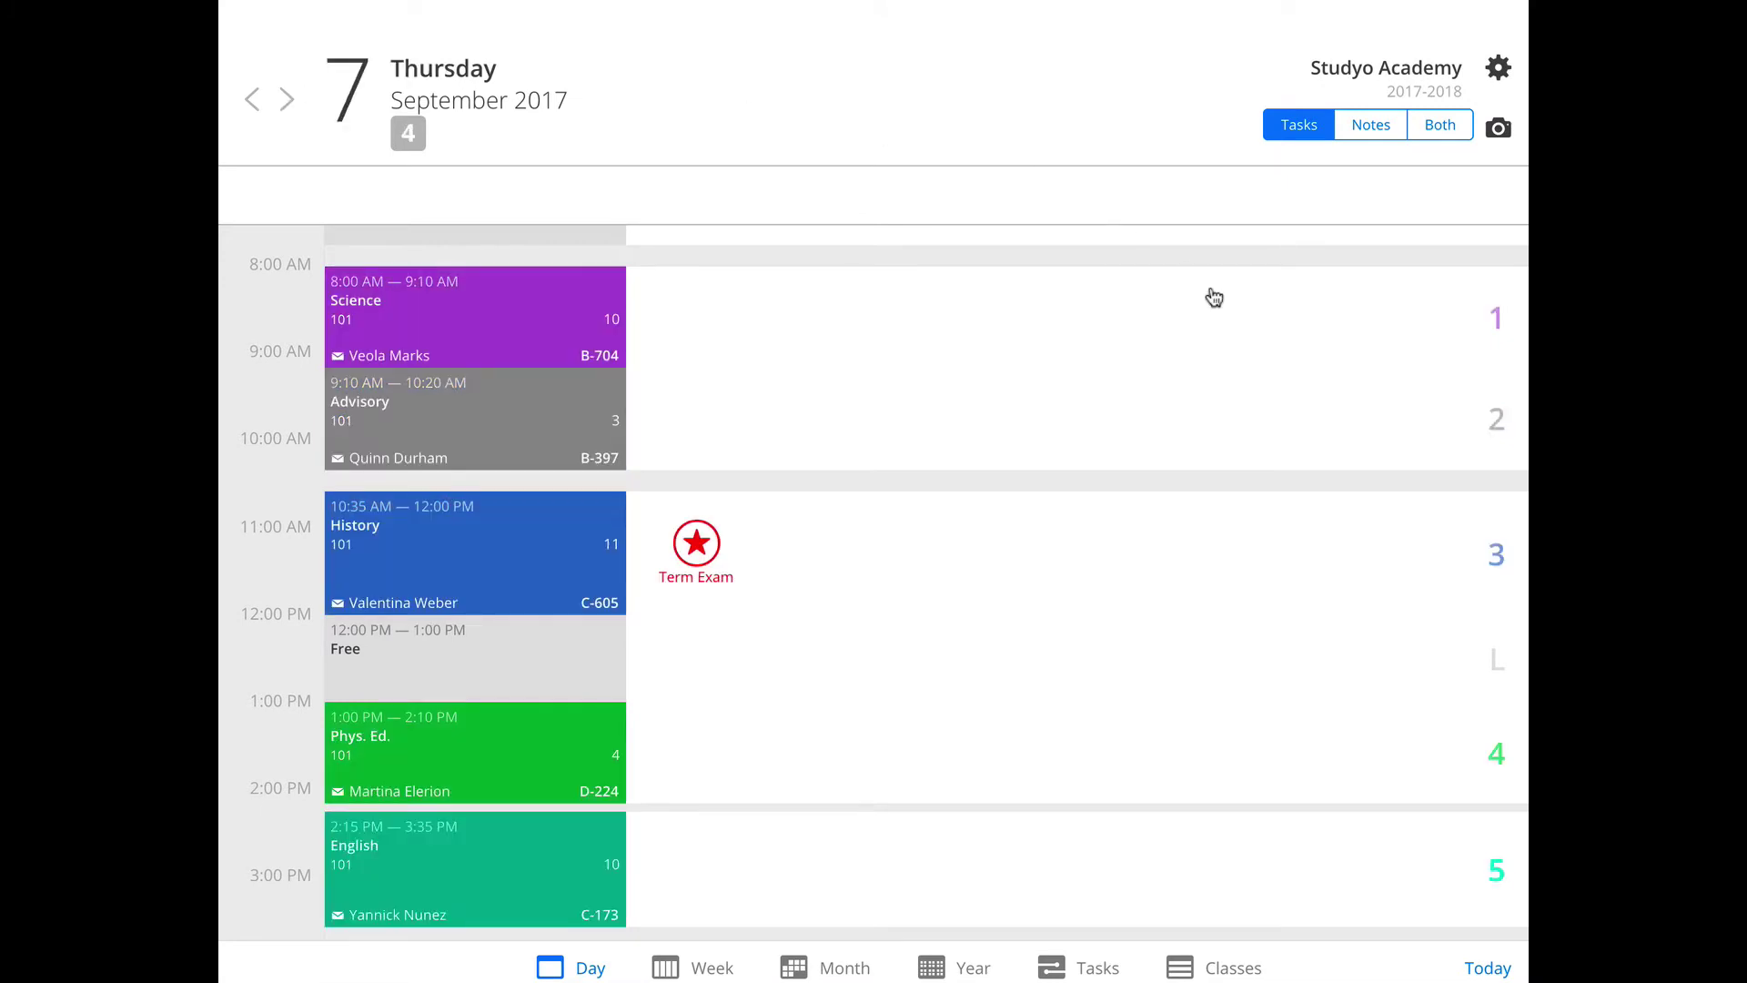
{"action": "key", "text": "Right"}
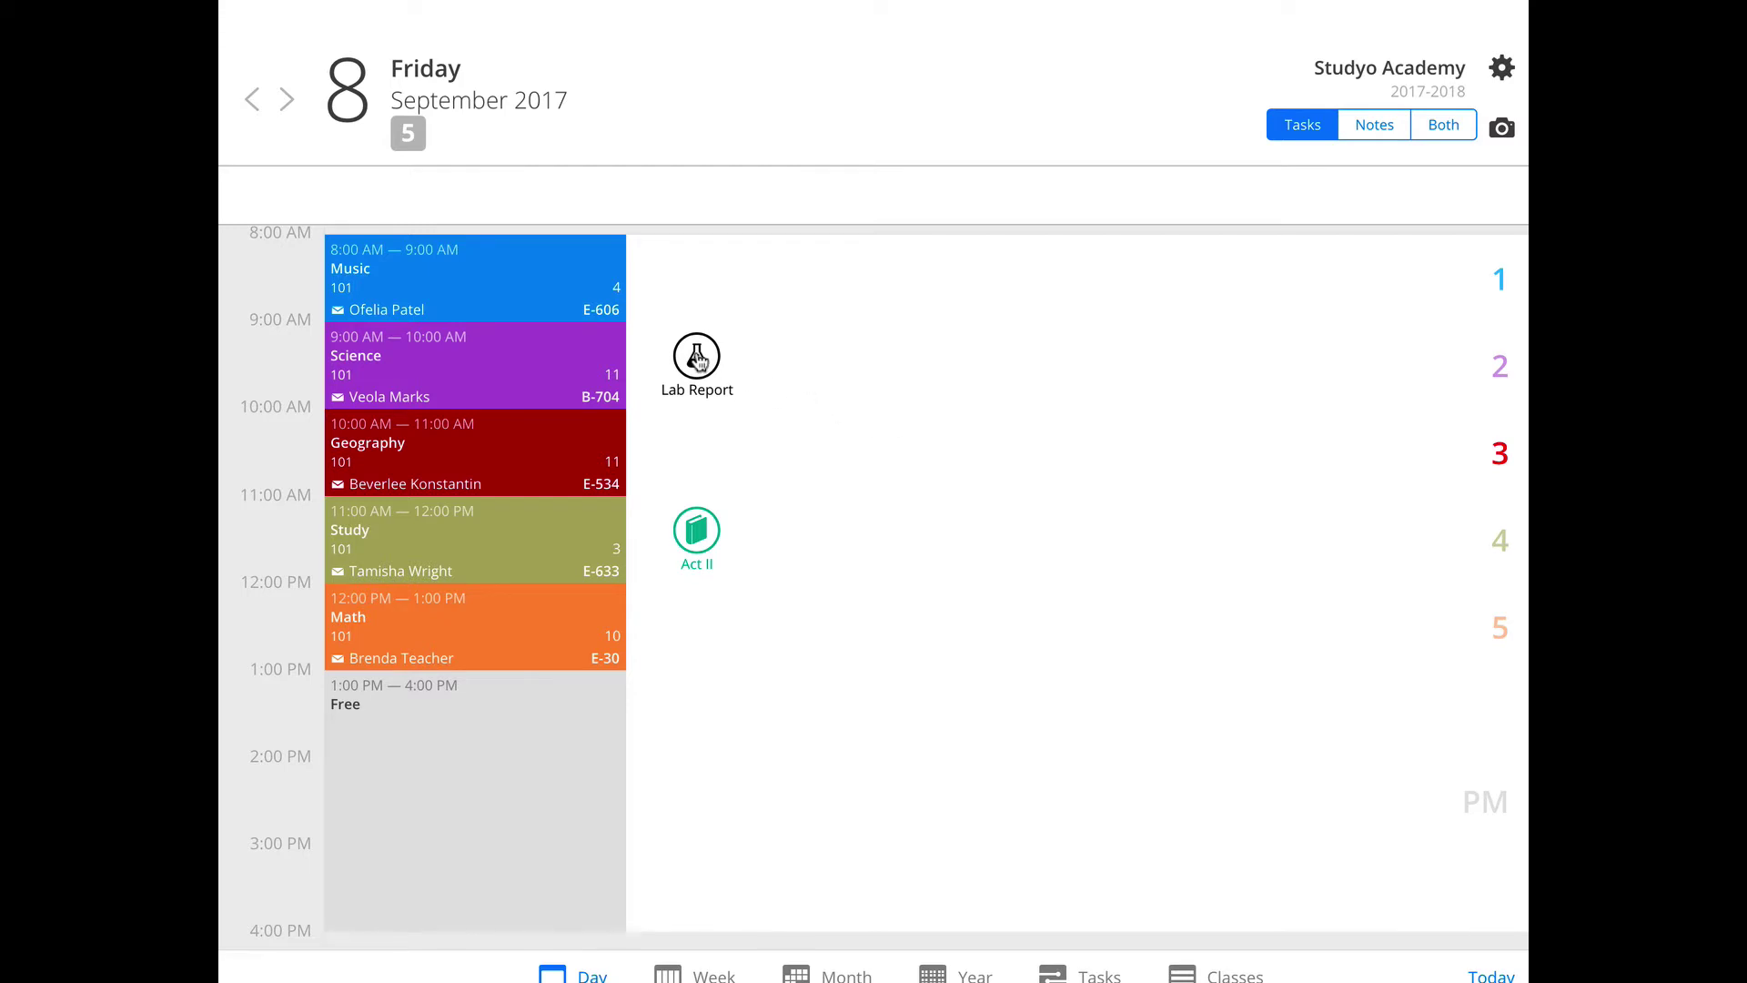
Step: Mark the Friday Lab Report and Act II tasks as done
{"action": "left_click", "coordinate": [697, 358]}
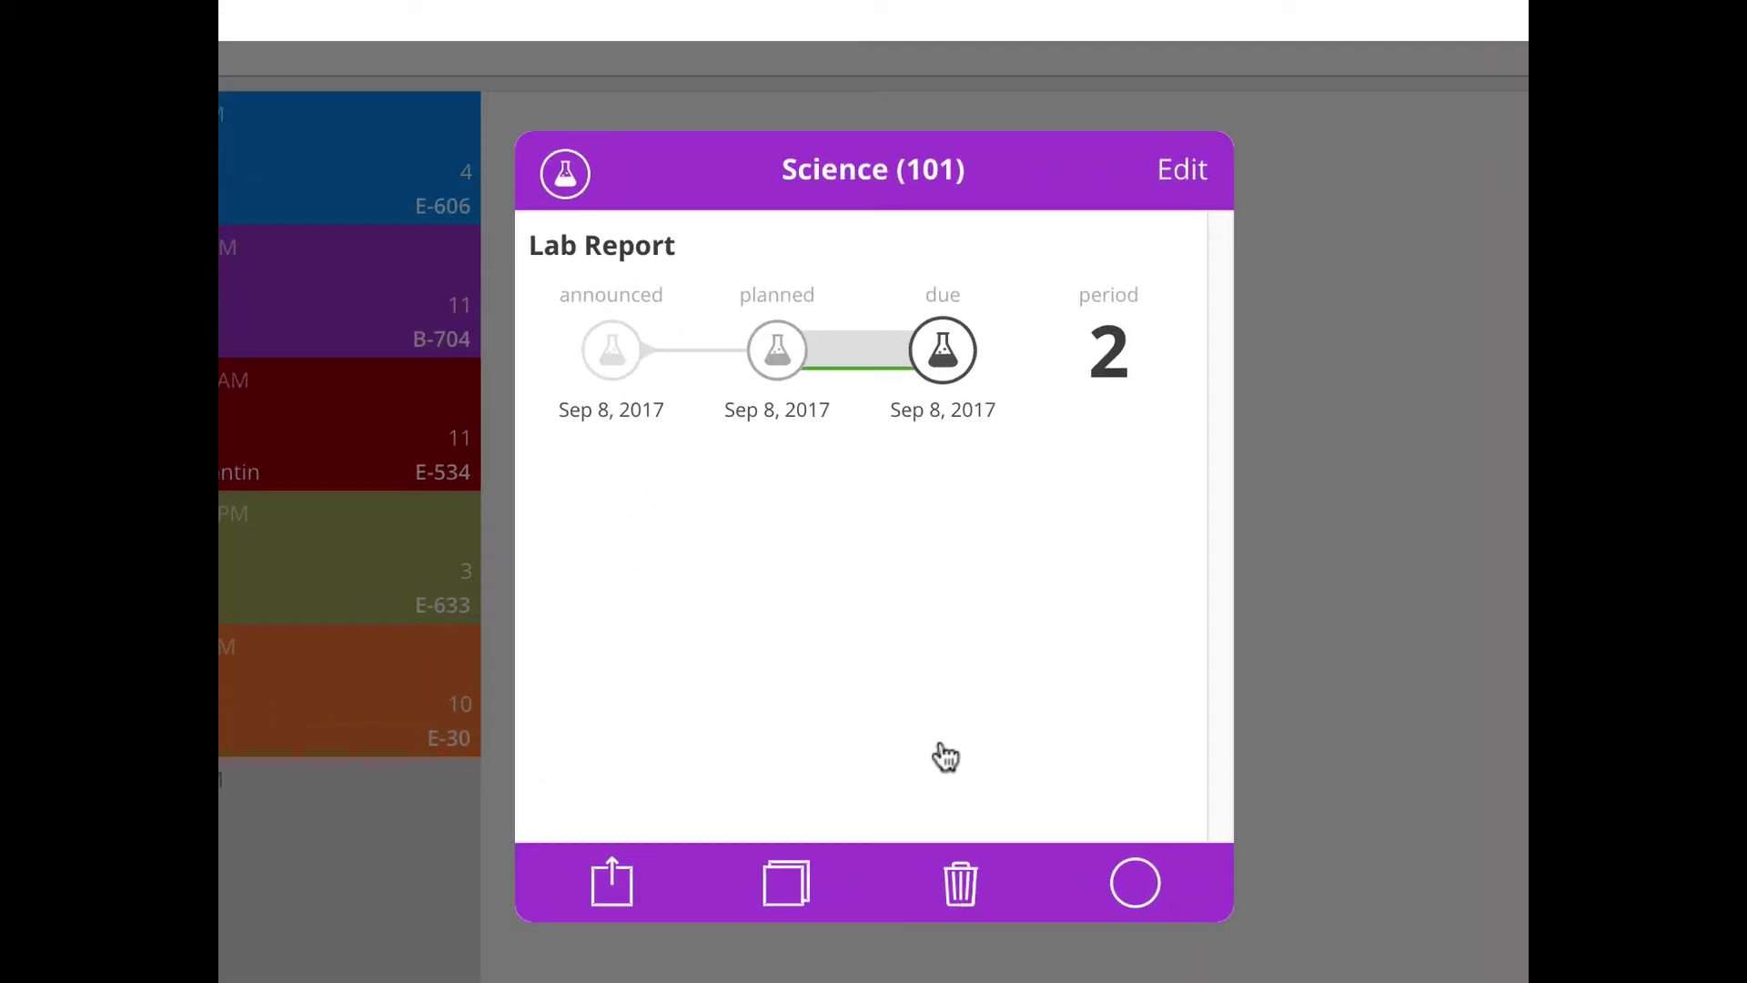
{"action": "left_click", "coordinate": [1136, 885]}
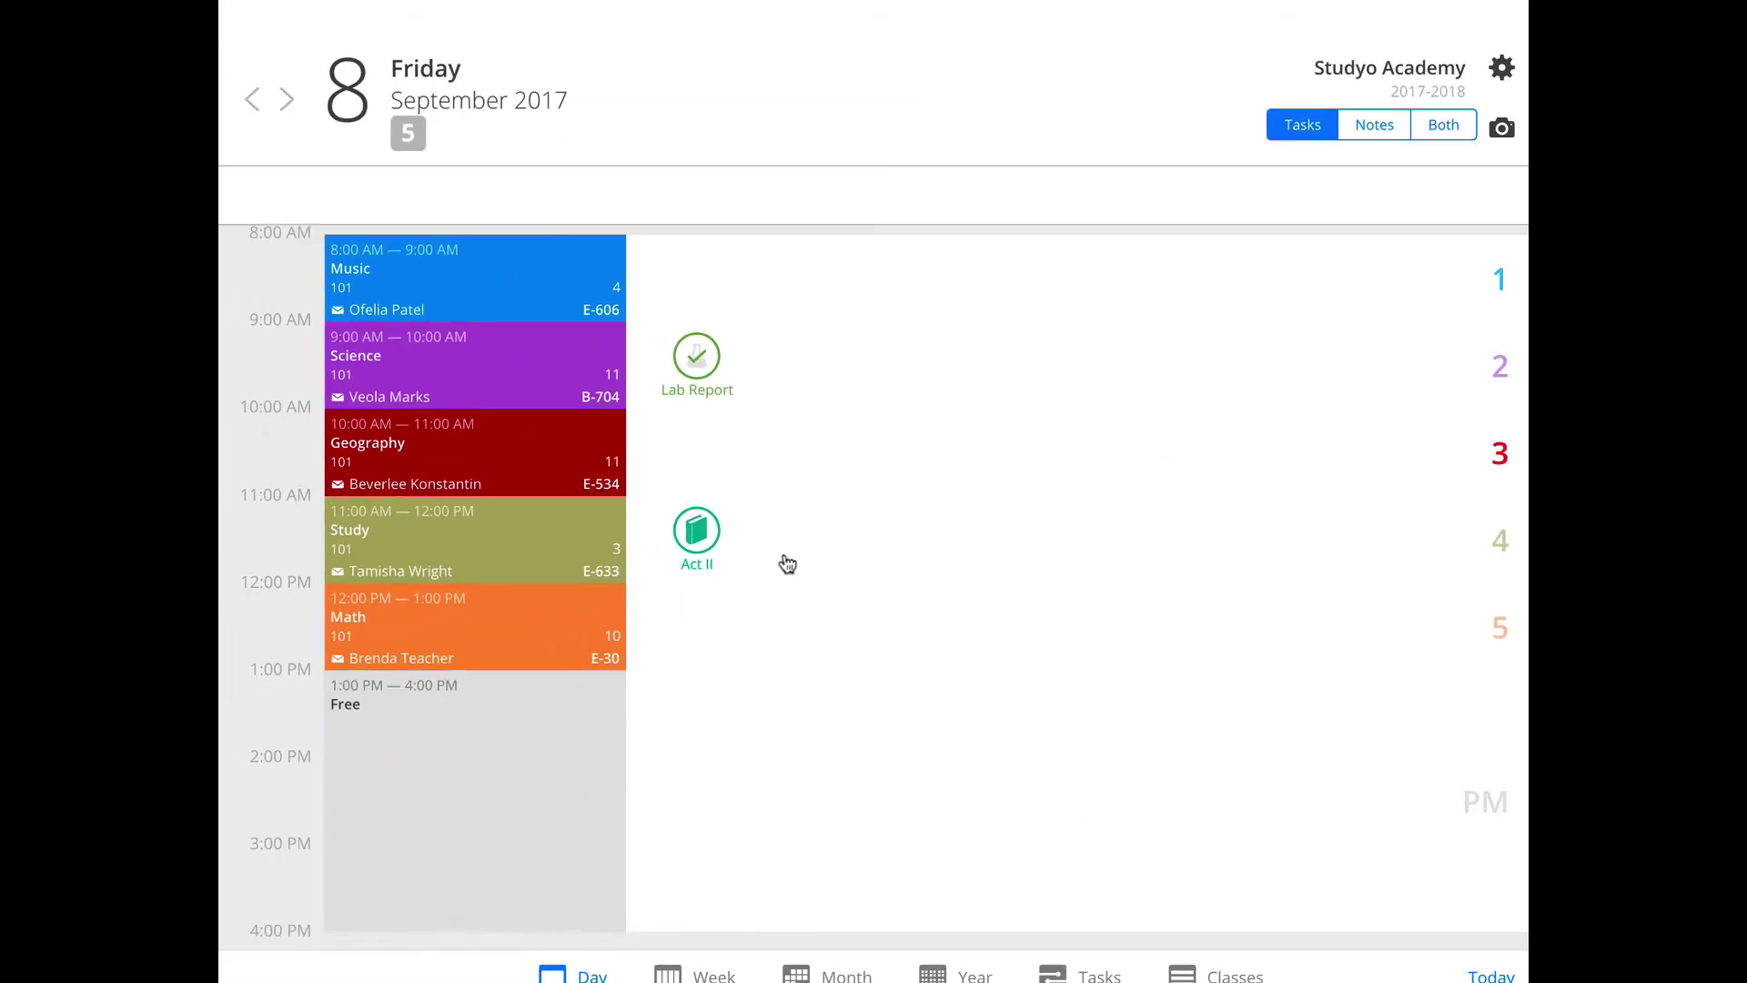
{"action": "left_click", "coordinate": [698, 537]}
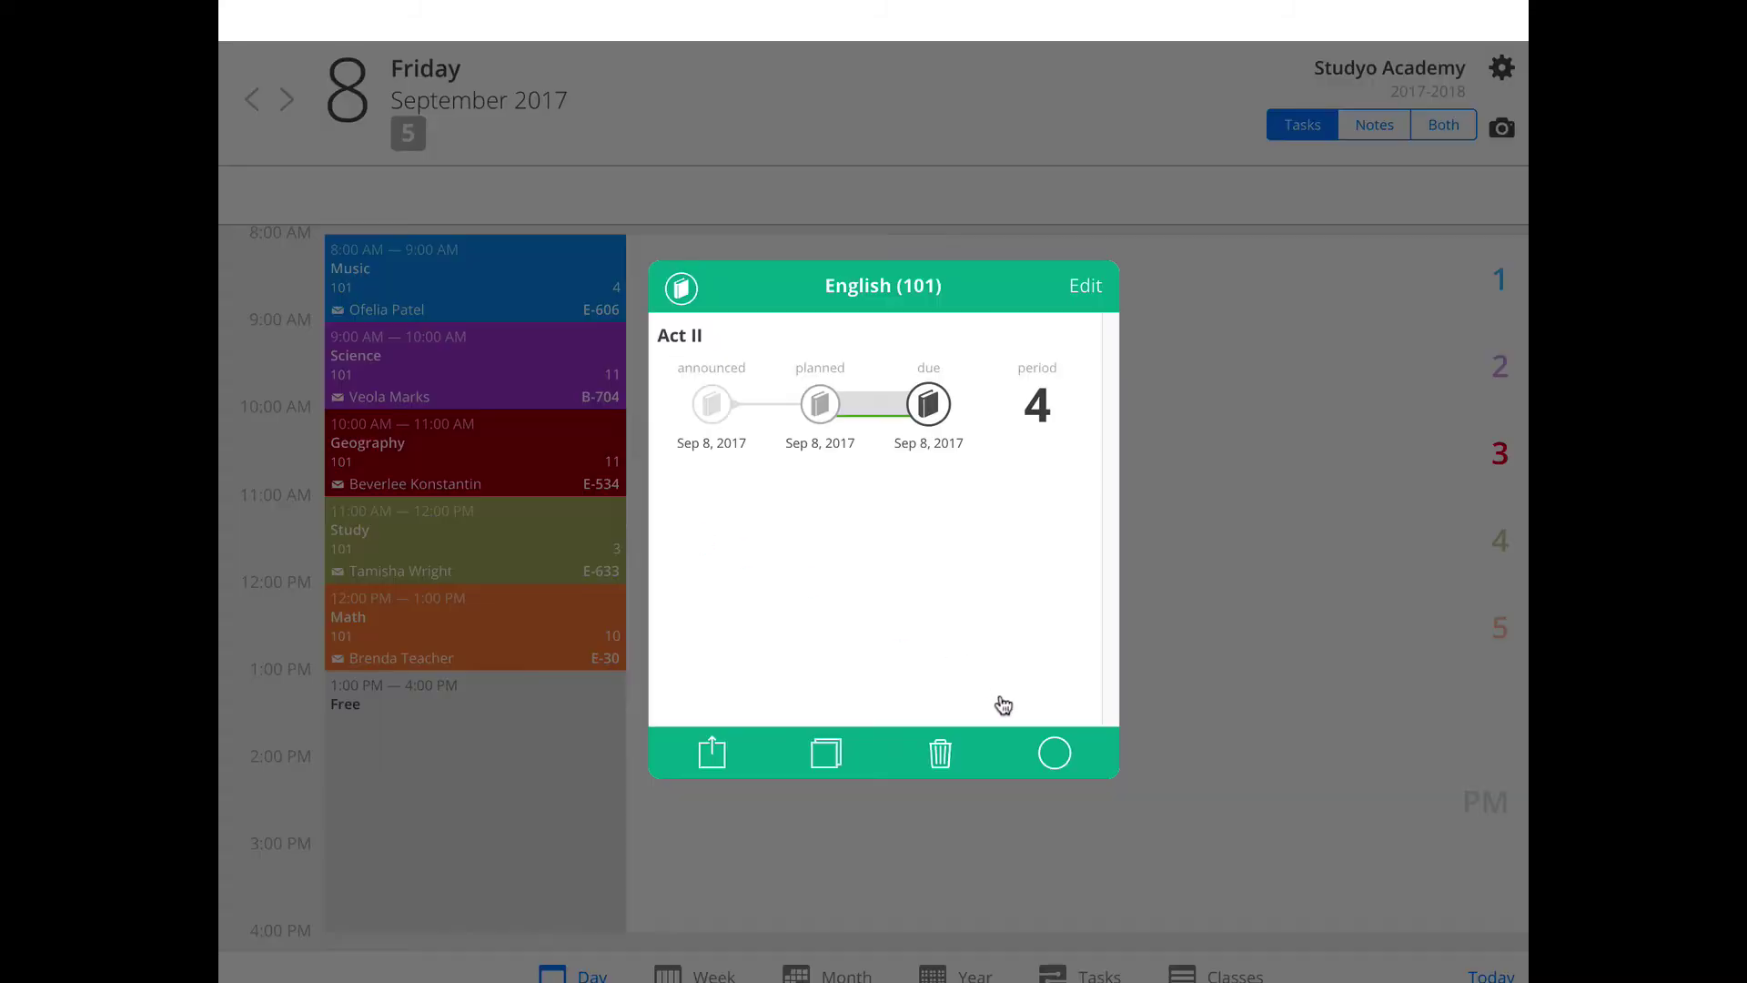
{"action": "left_click", "coordinate": [1054, 755]}
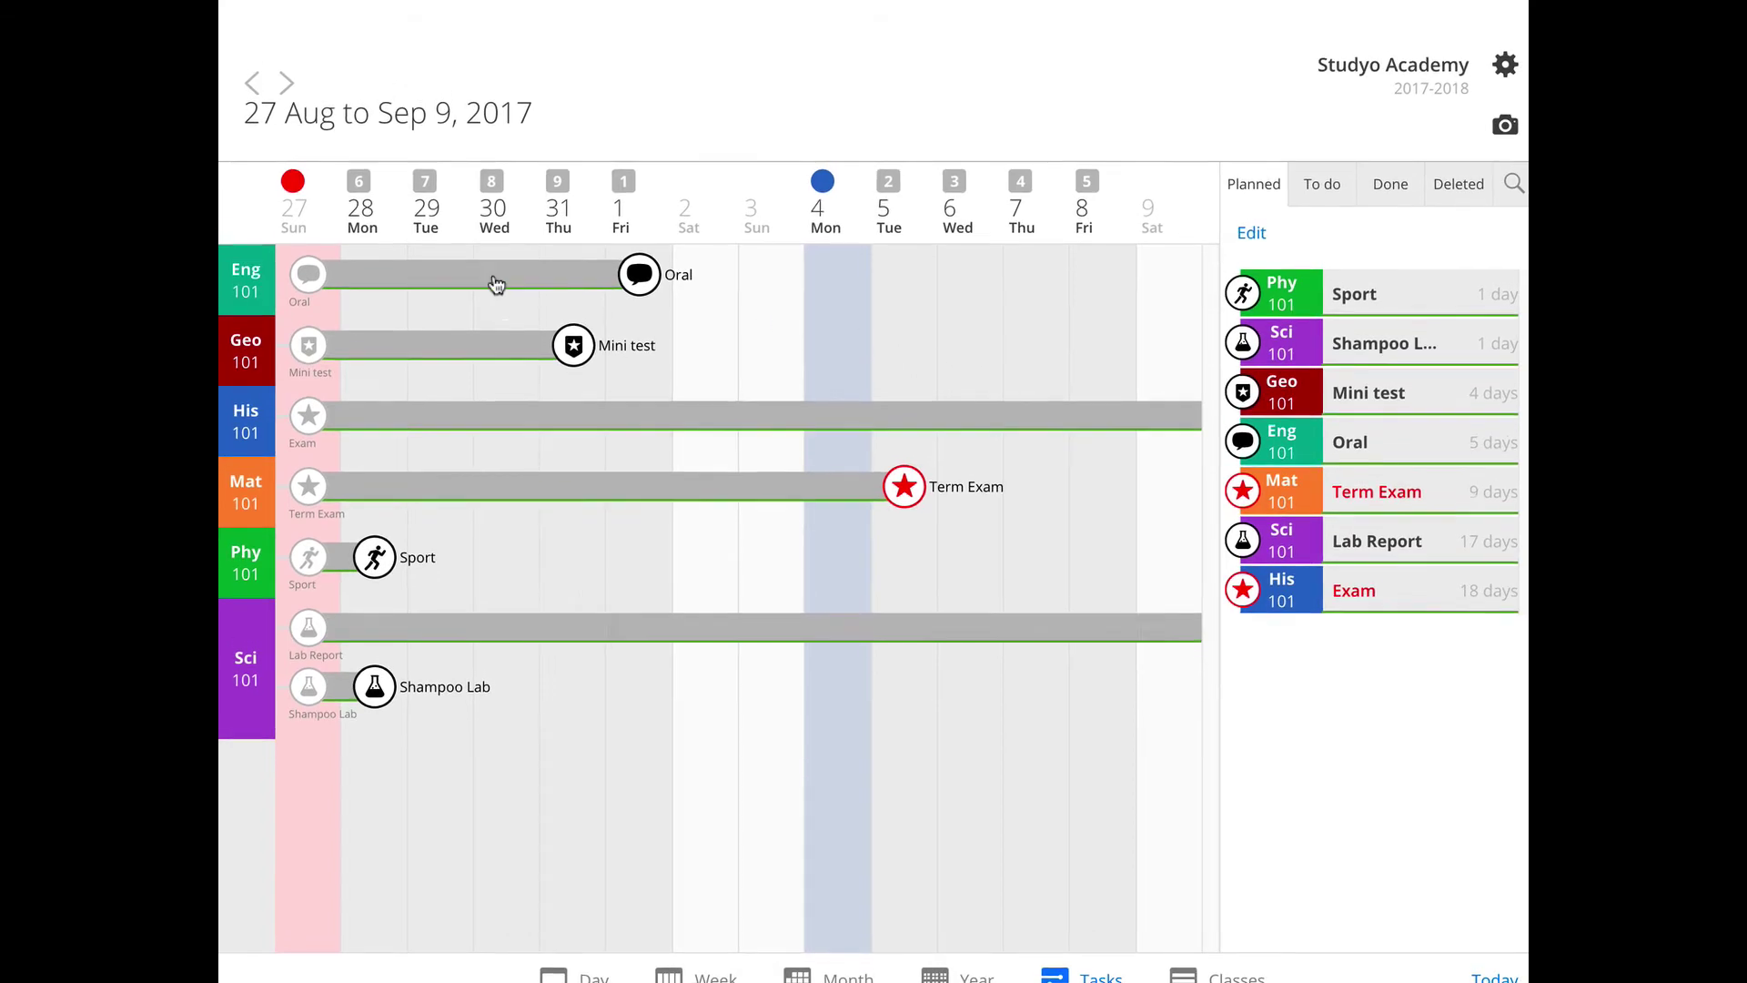
Step: Shift the English Oral task's start from Sun 27 to Mon 28 August
{"action": "left_click", "coordinate": [503, 289]}
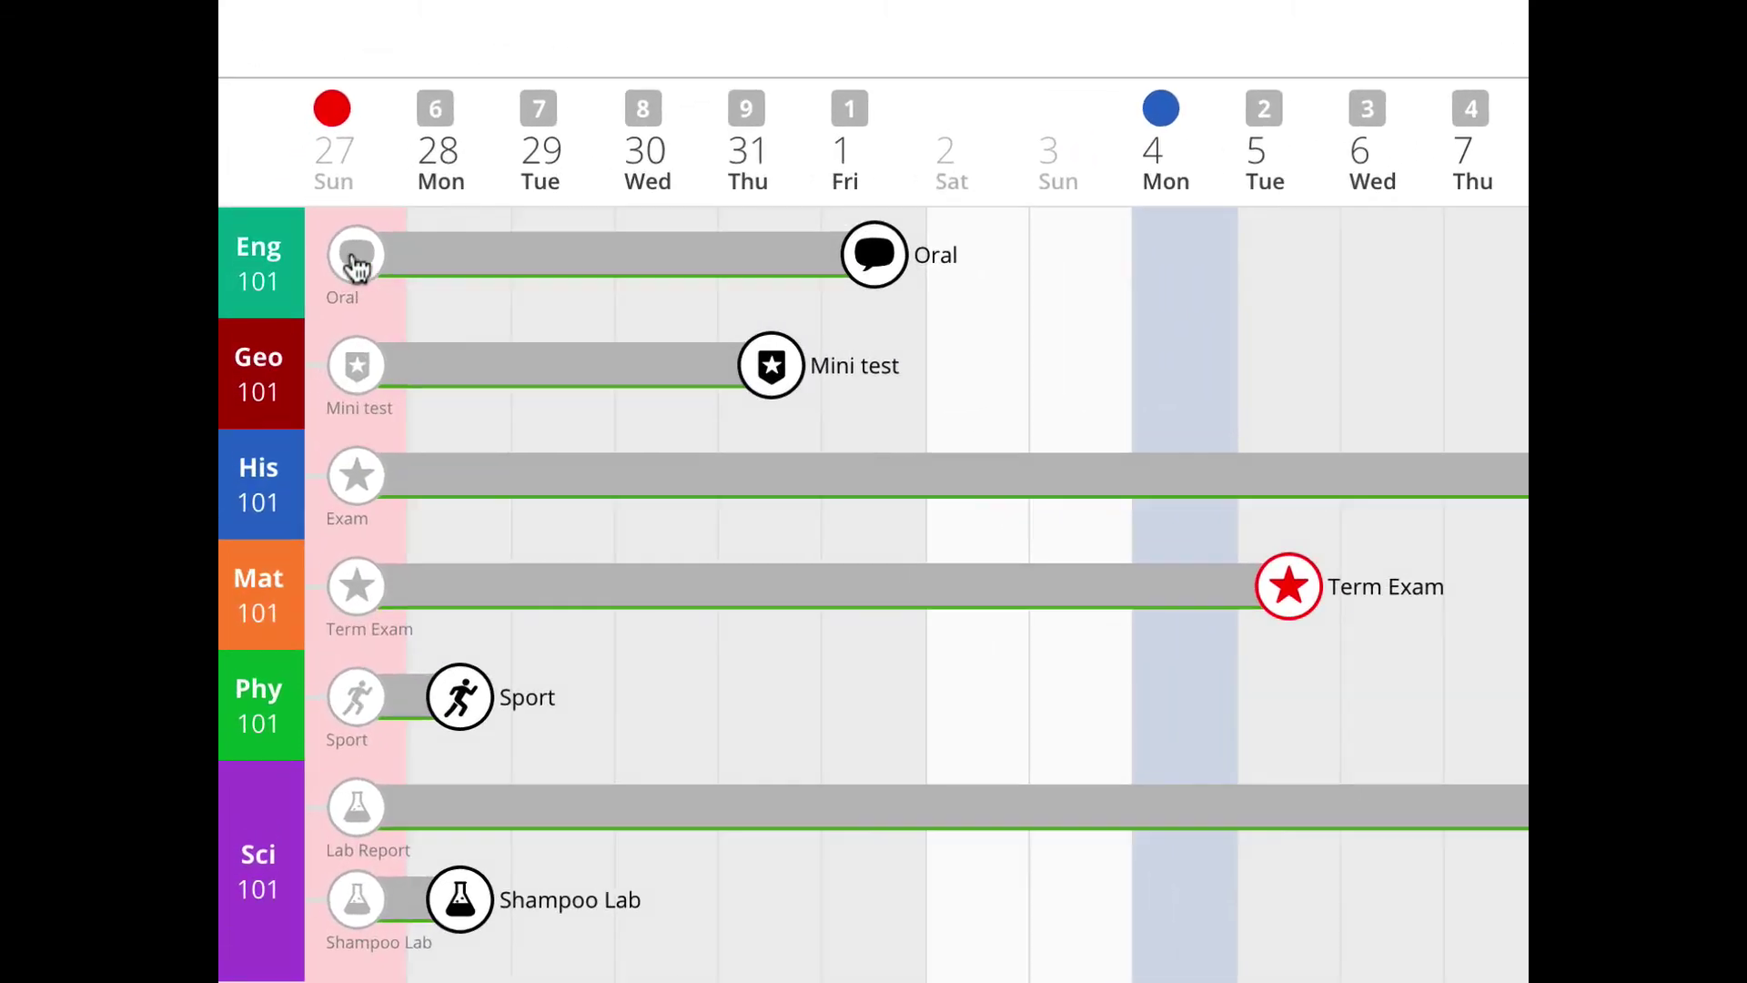
{"action": "left_click", "coordinate": [355, 259]}
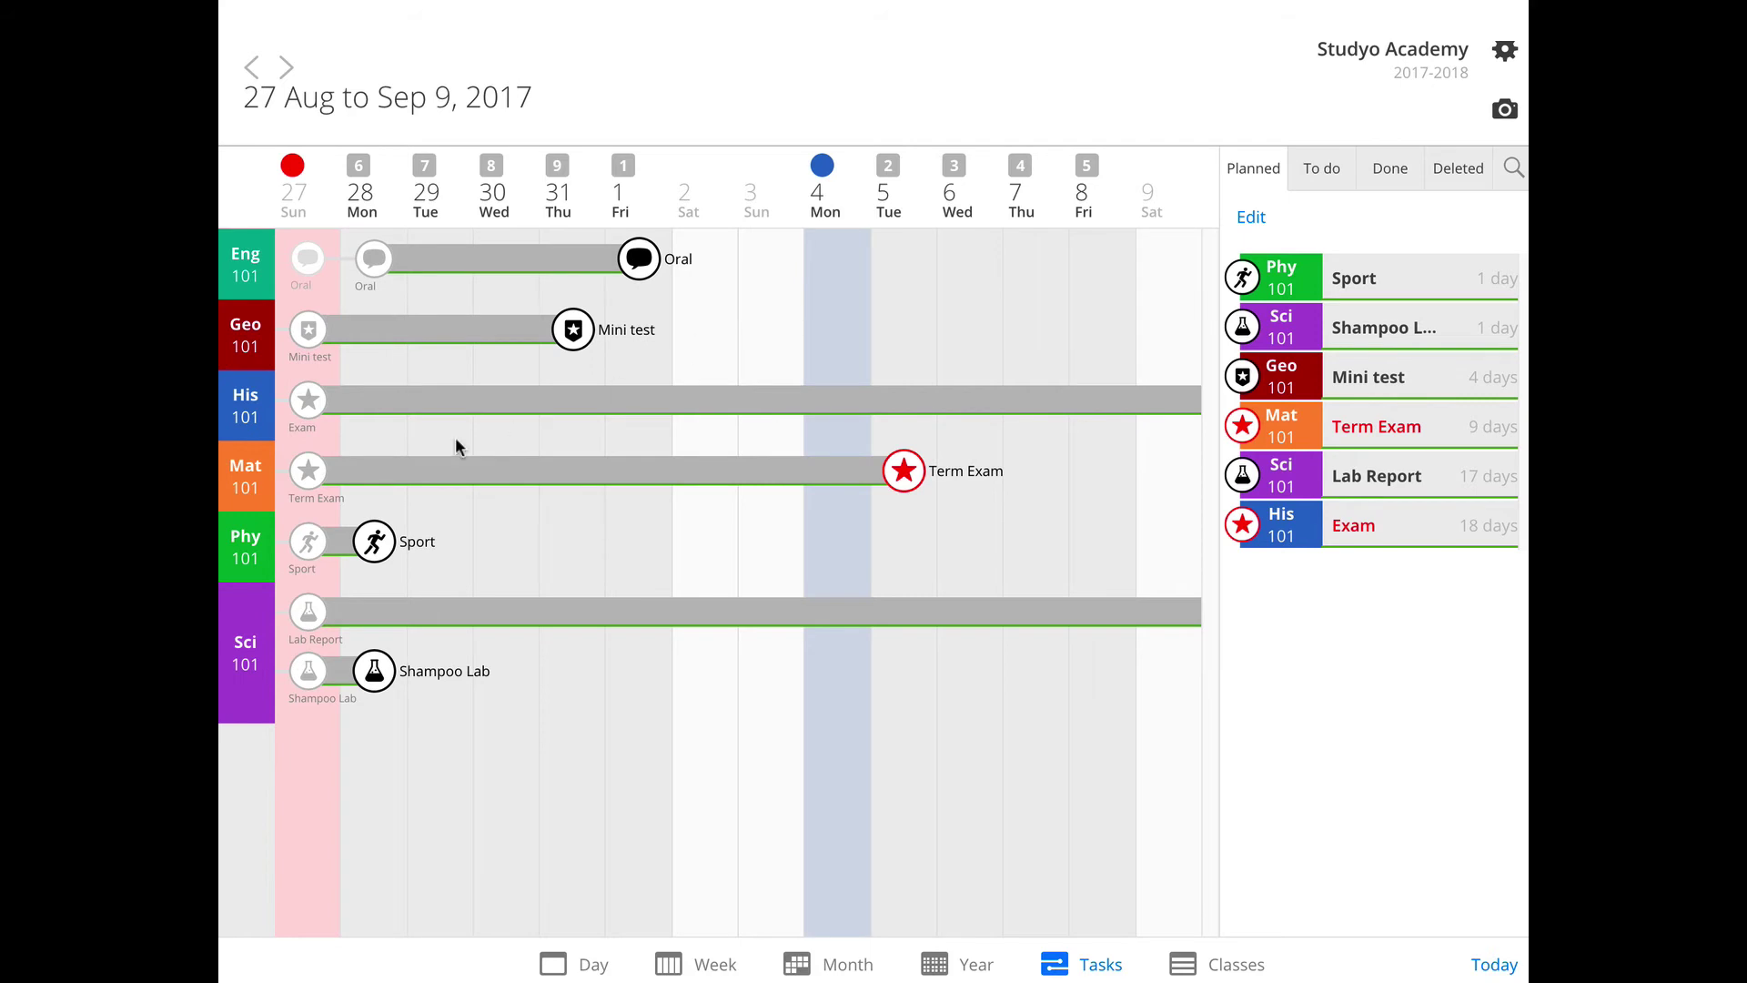
Step: Mark the Sport task and the Mini test as done
{"action": "left_click", "coordinate": [374, 542]}
{"action": "left_click", "coordinate": [1056, 738]}
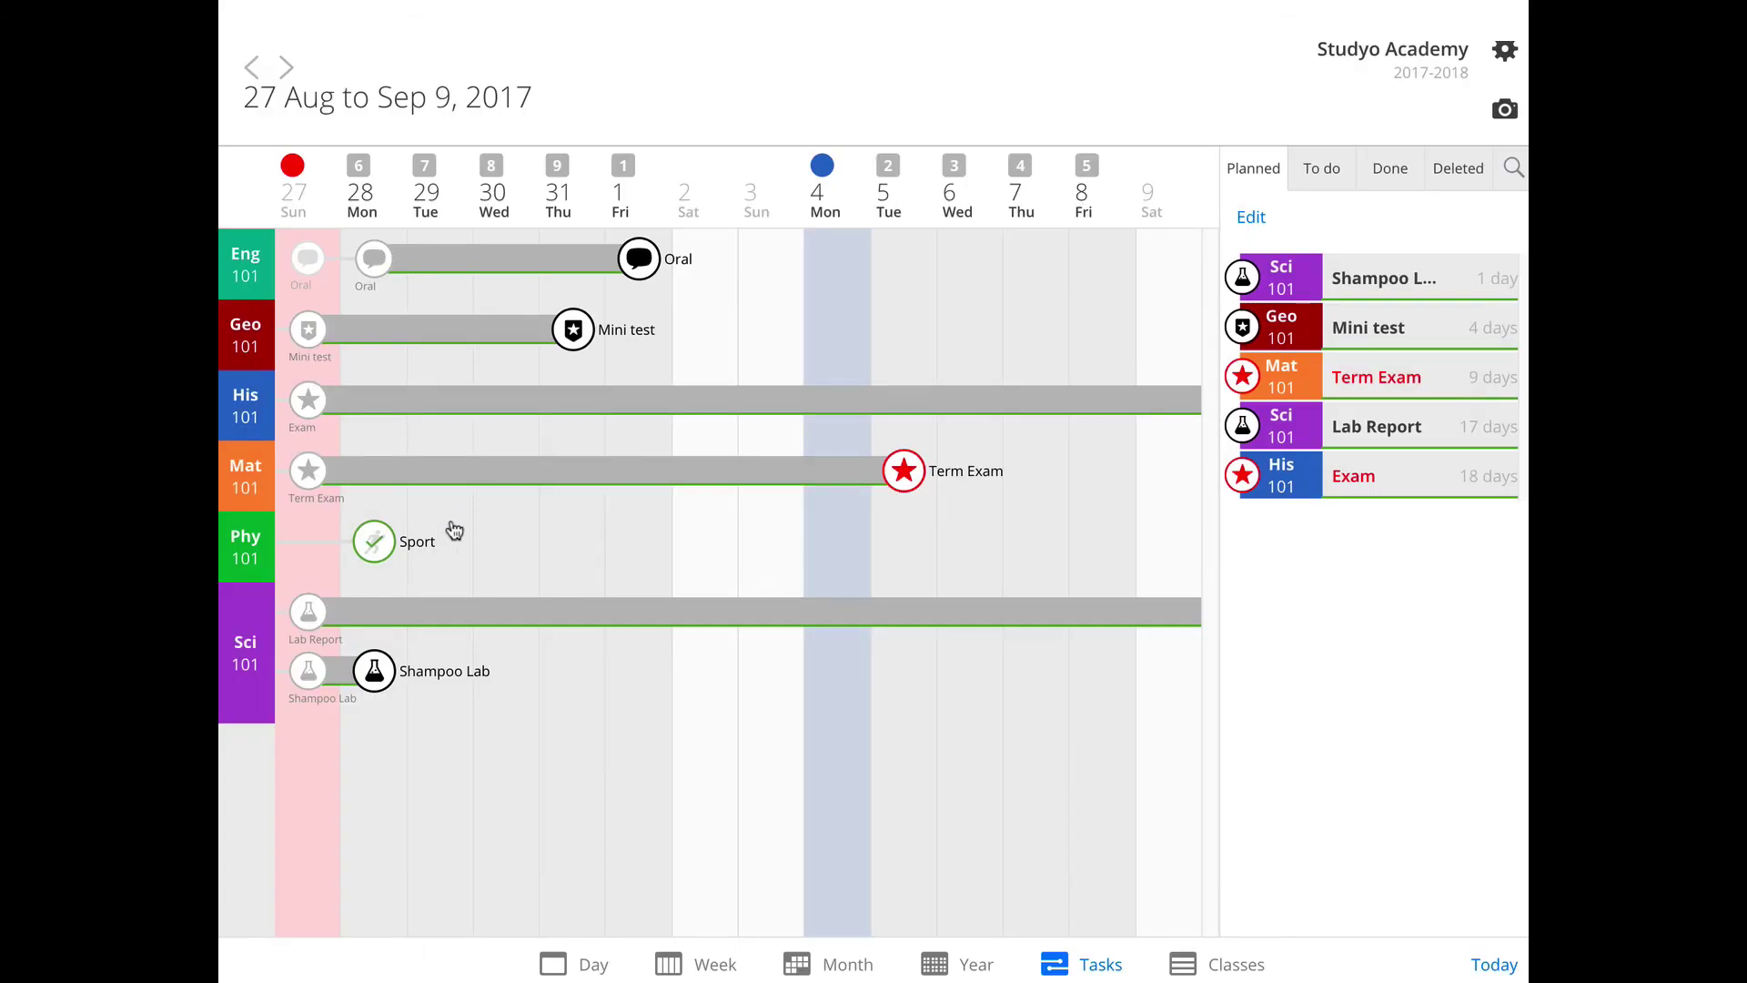
{"action": "left_click", "coordinate": [575, 332]}
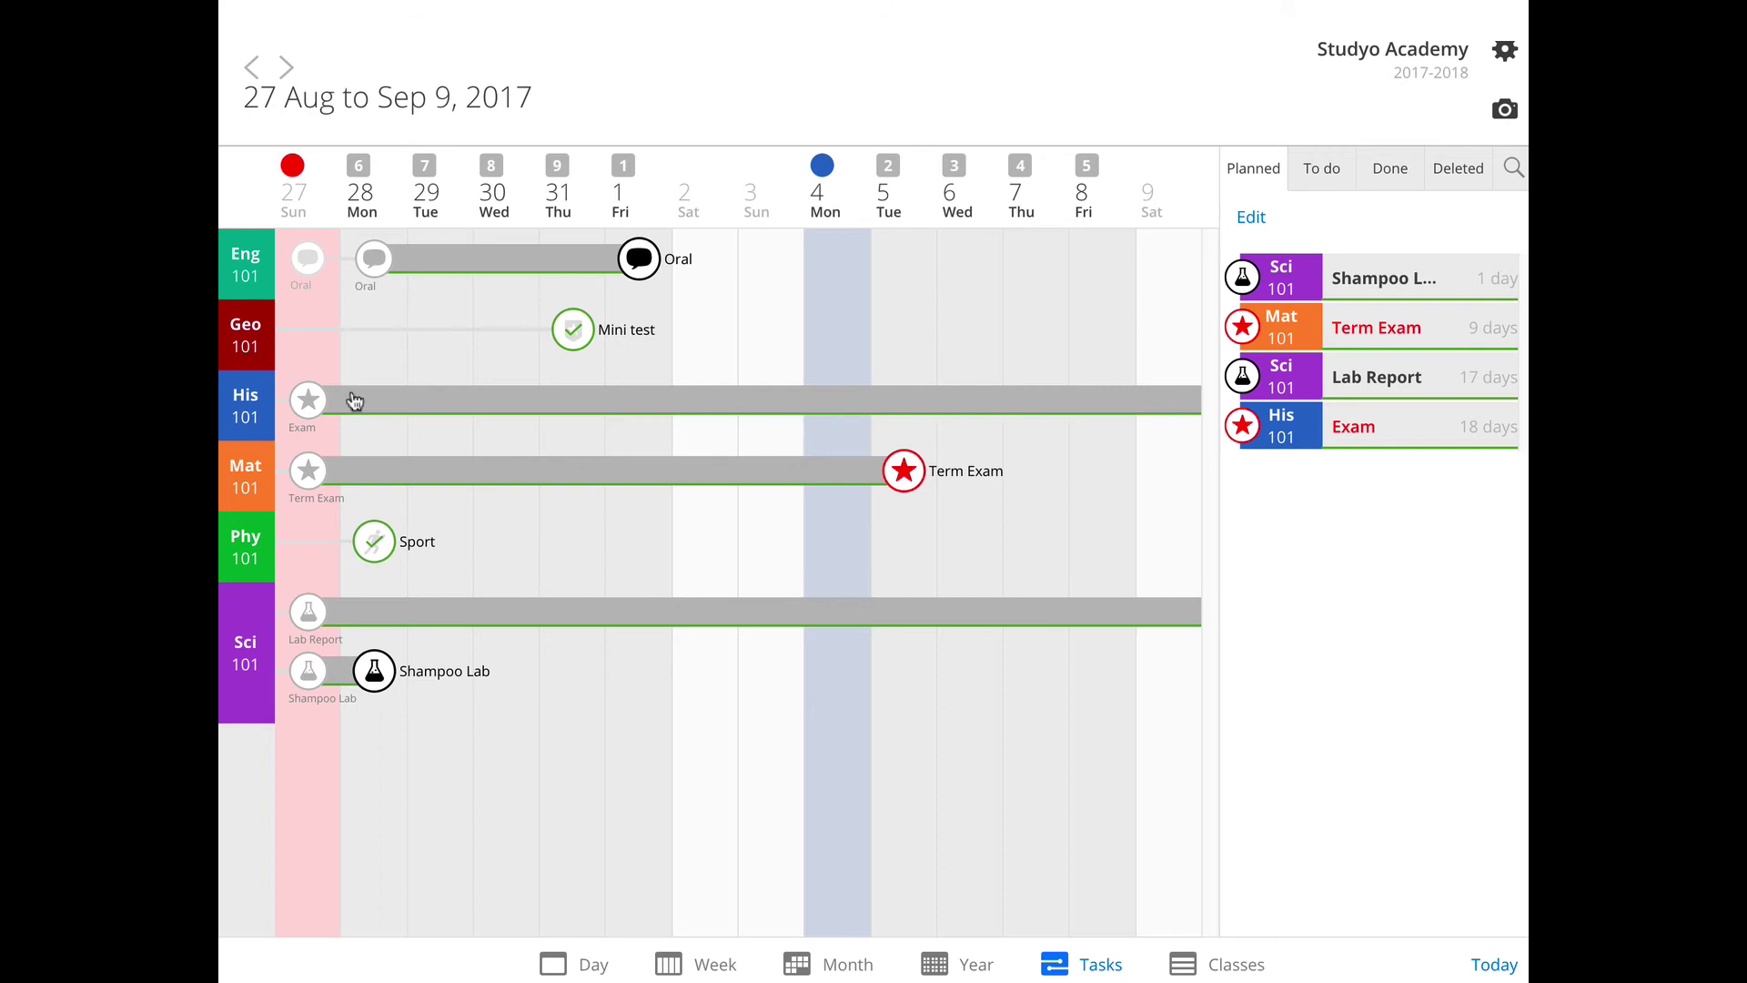
Step: Start History exam Thu 31, Lab Report Tue 29, Math Term Exam Mon 28; finish Shampoo Lab
{"action": "left_click_drag", "start_coordinate": [309, 402], "coordinate": [504, 410]}
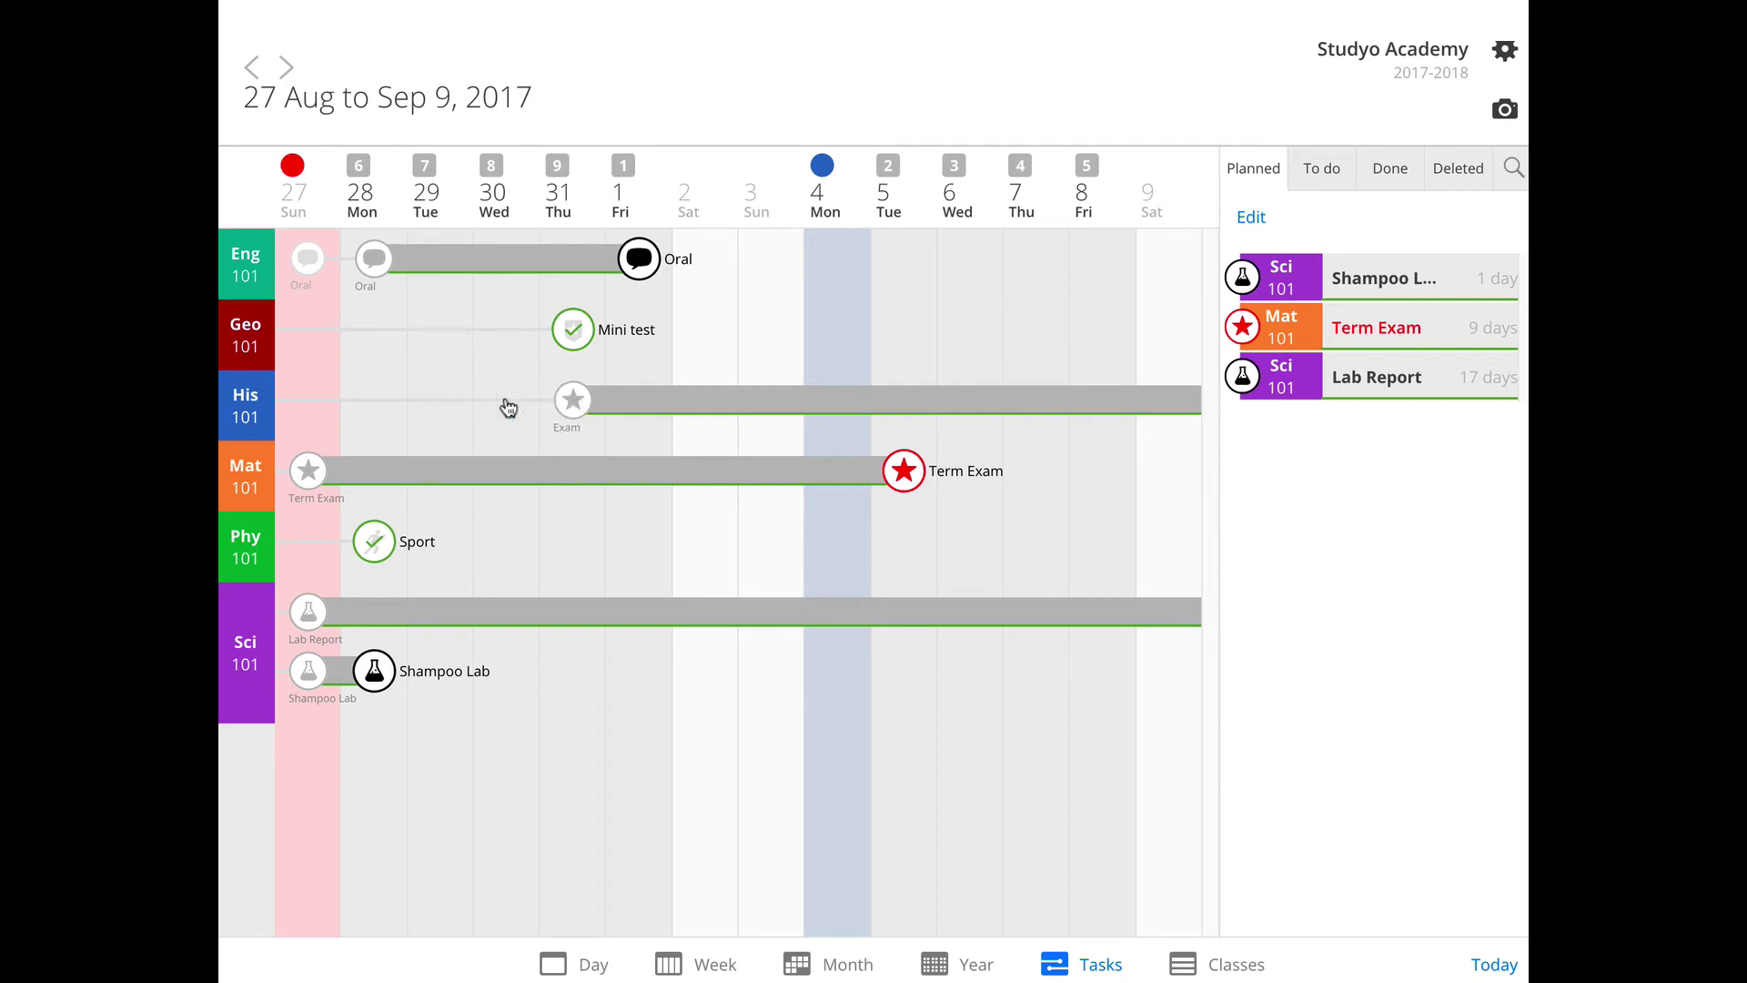
{"action": "double_click", "coordinate": [569, 406]}
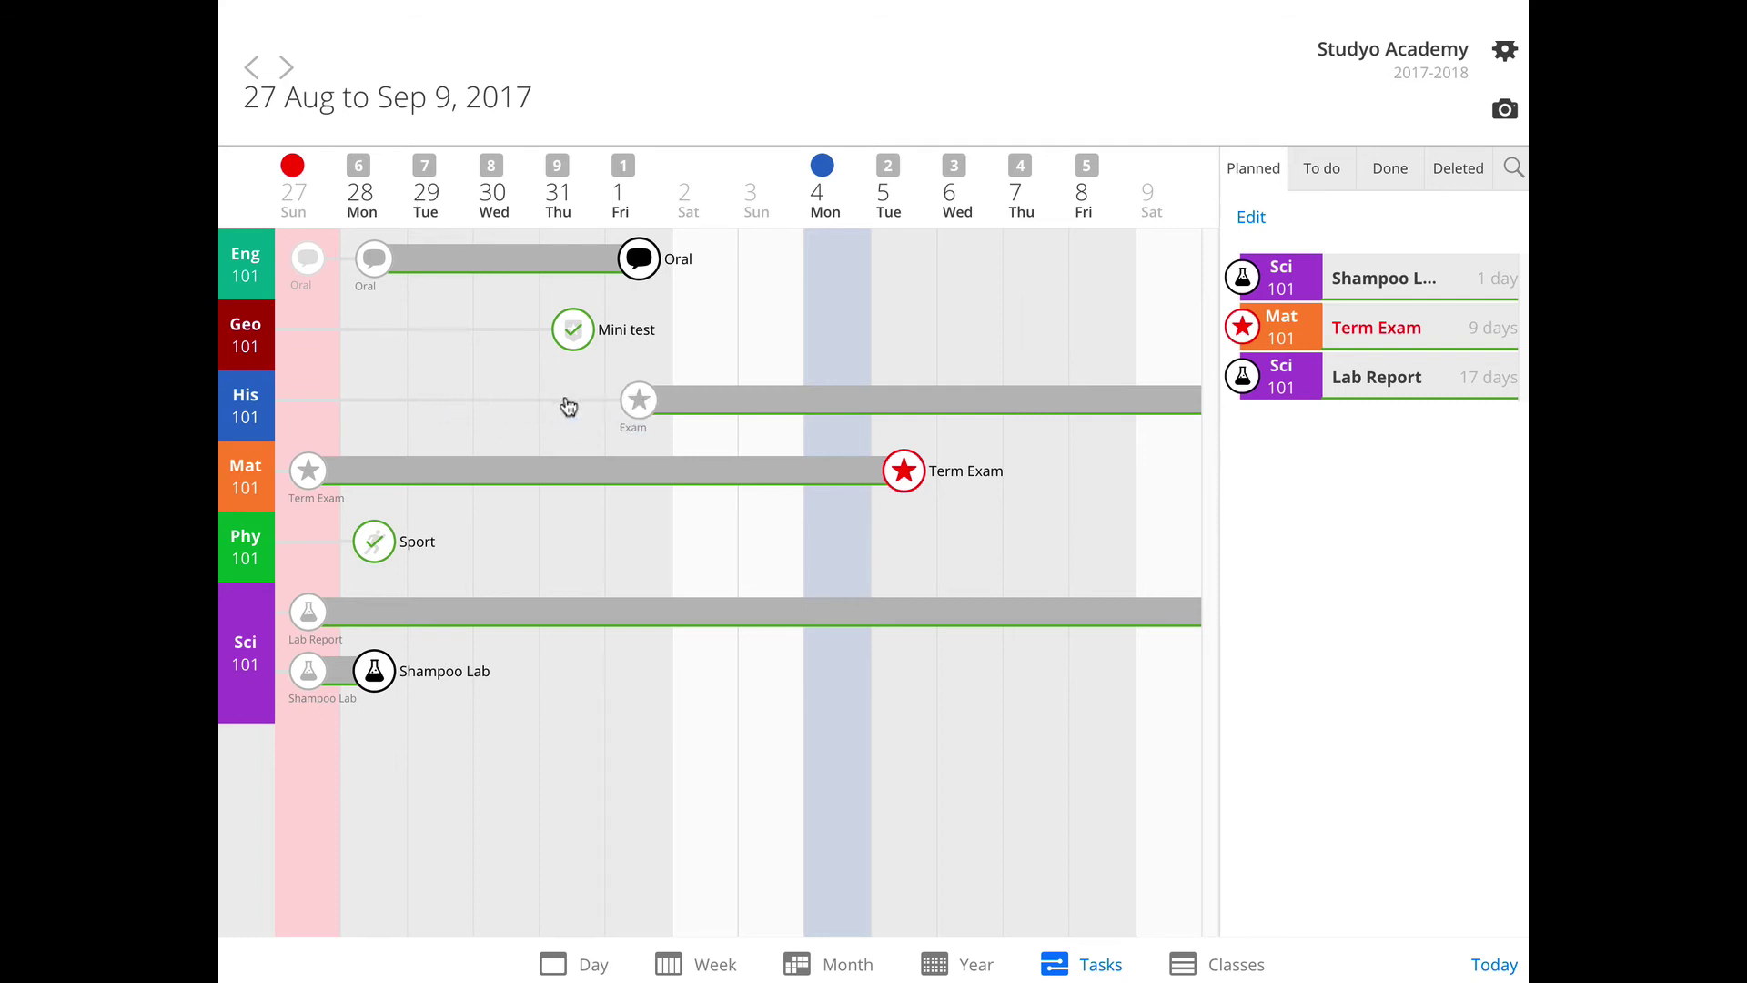
{"action": "double_click", "coordinate": [380, 674]}
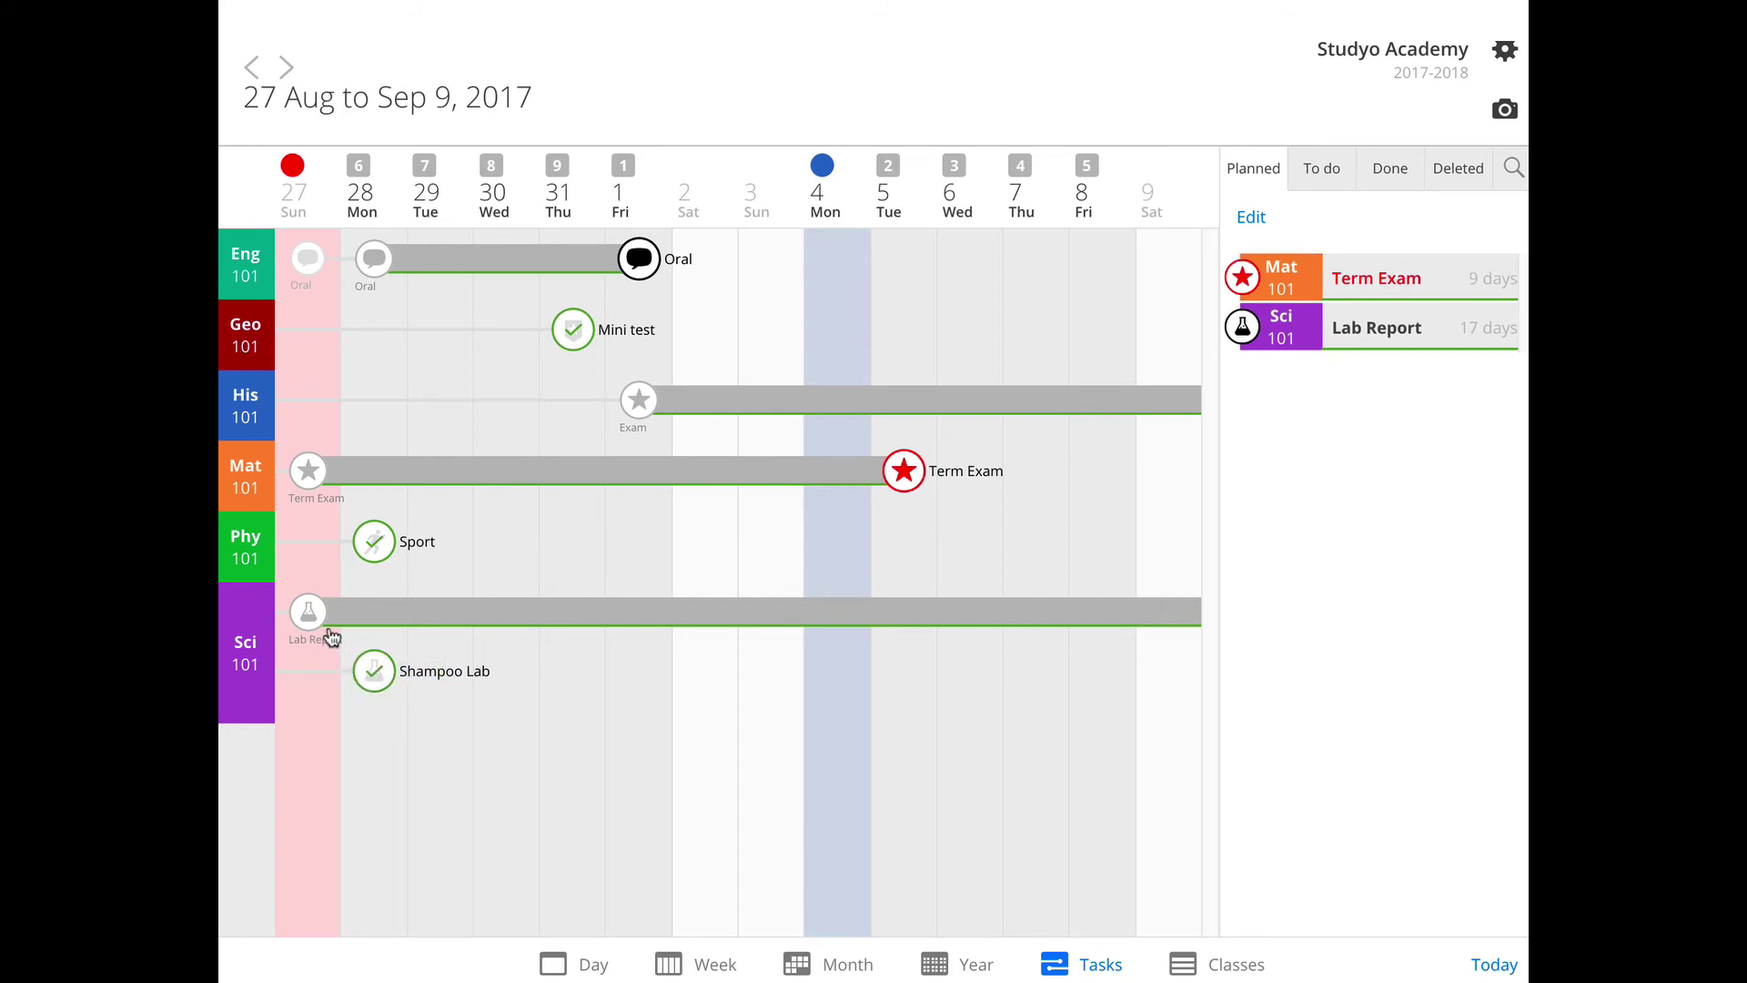
{"action": "left_click", "coordinate": [373, 614]}
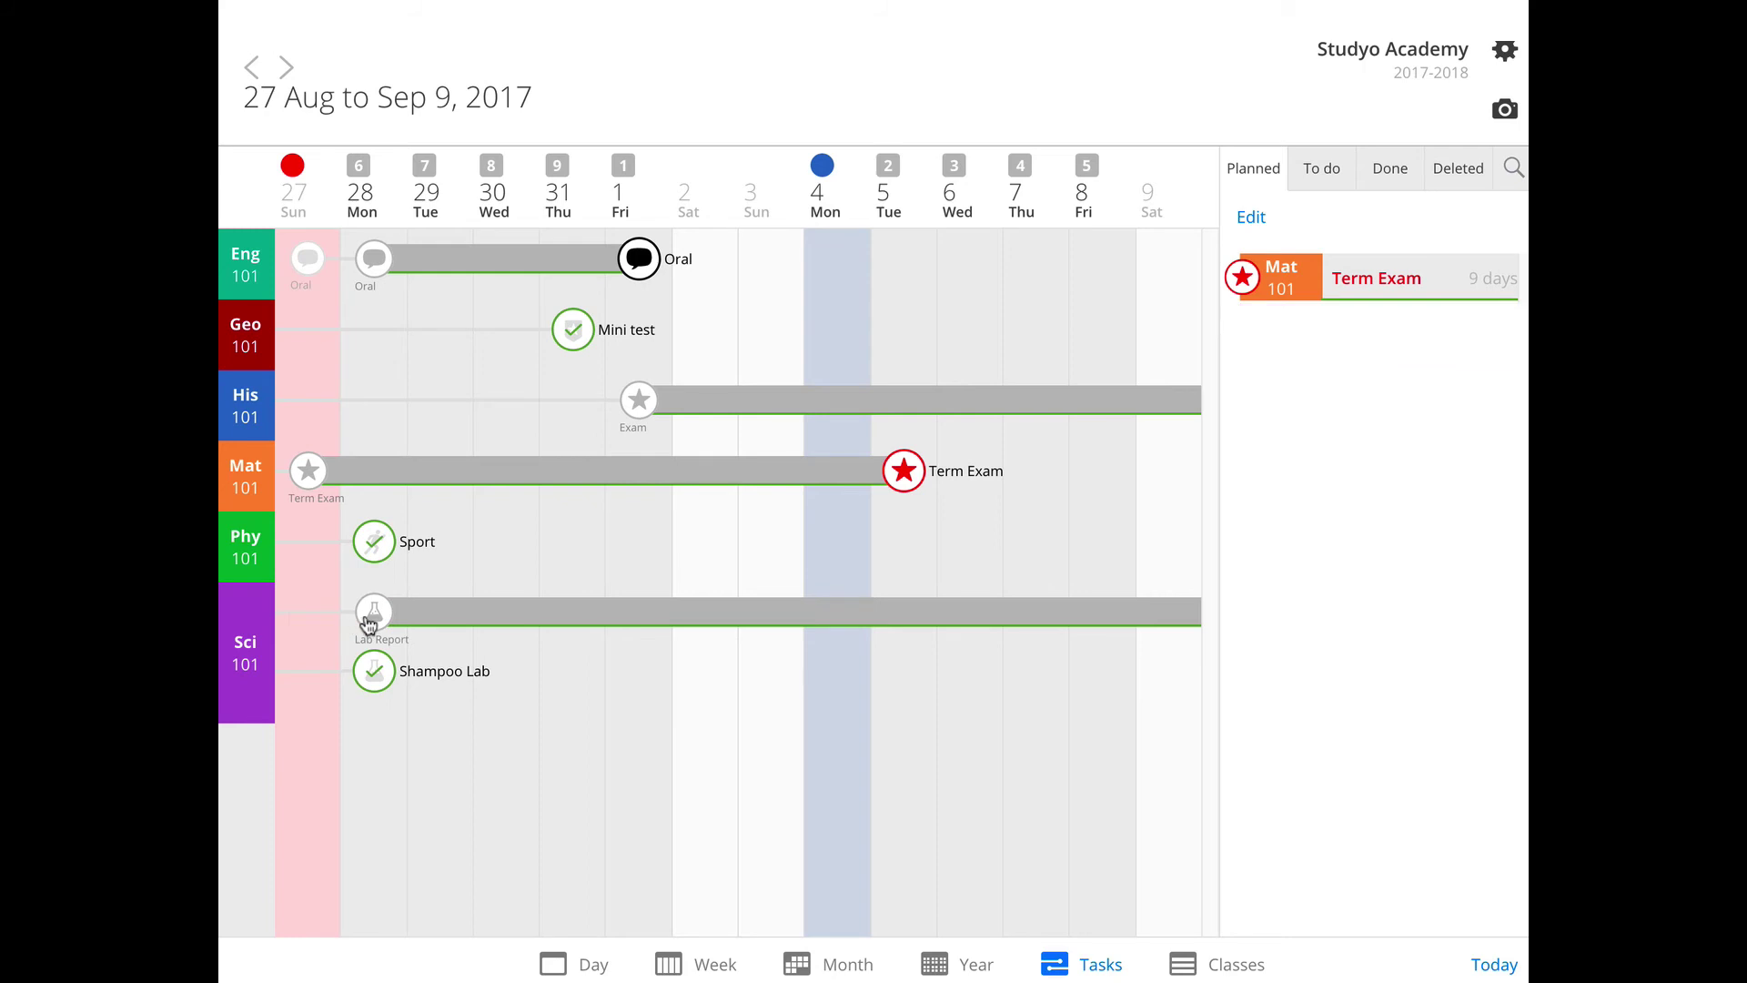
{"action": "left_click", "coordinate": [309, 480]}
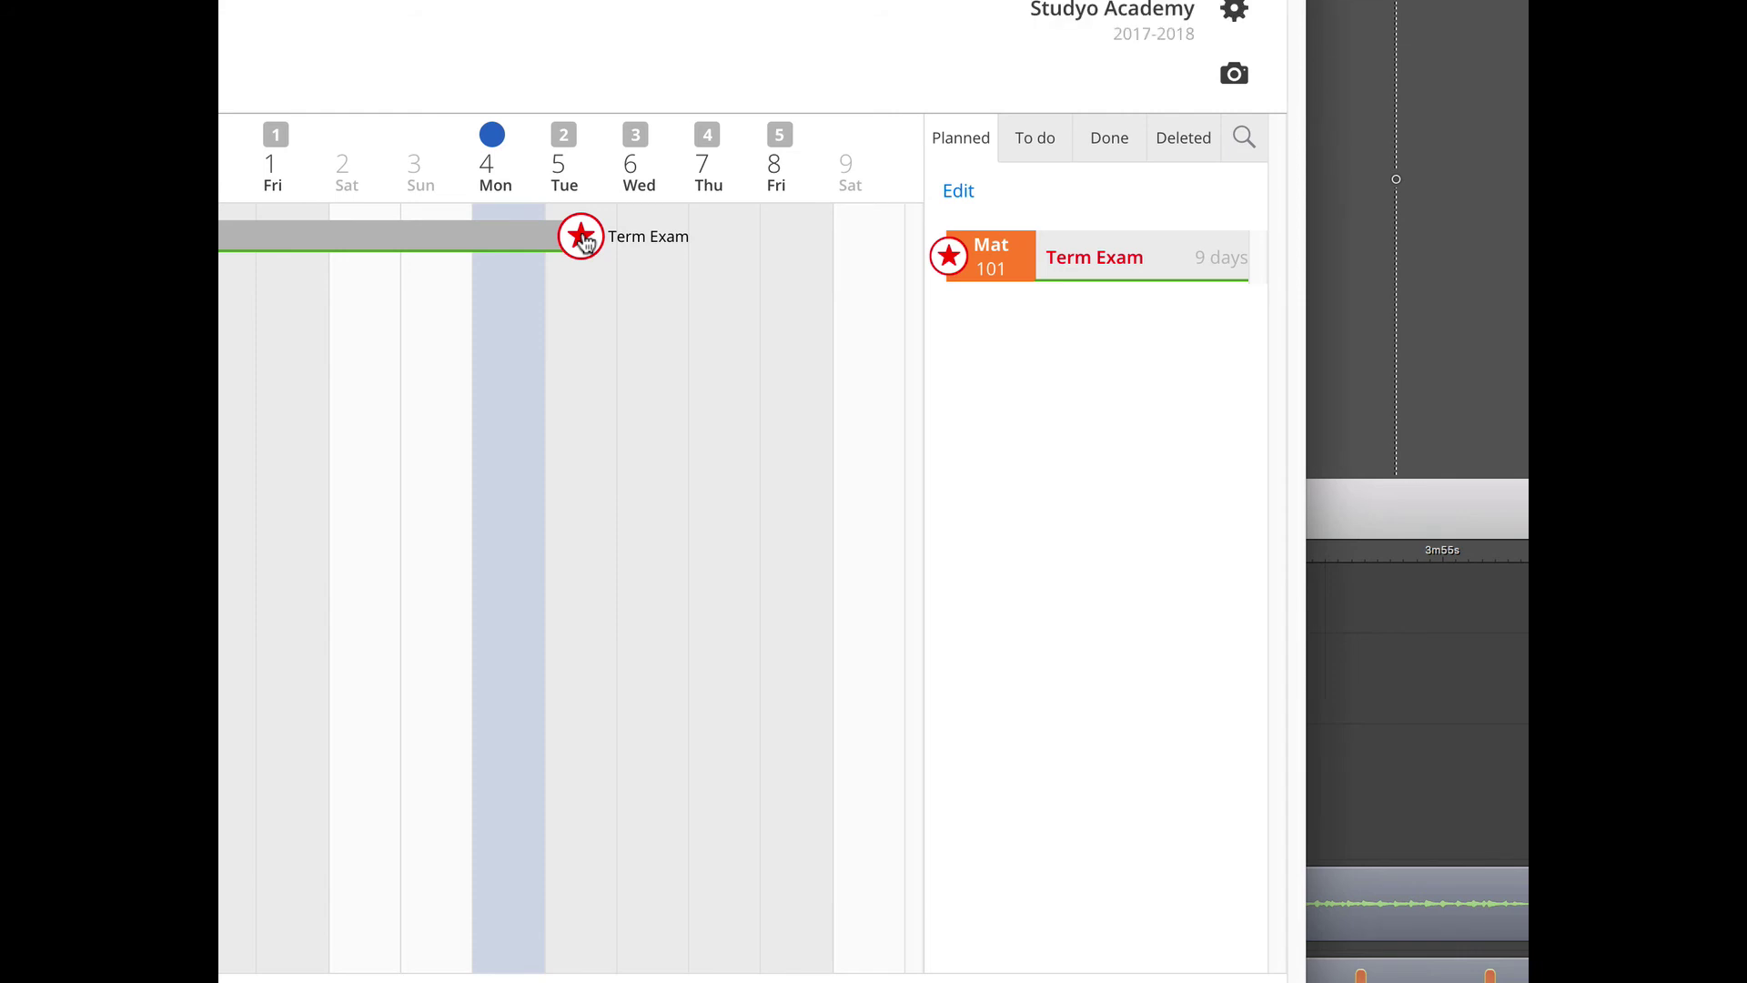
Step: Open the Math (101) Term Exam, due Sep 5, in the Edit task form
{"action": "left_click", "coordinate": [582, 238]}
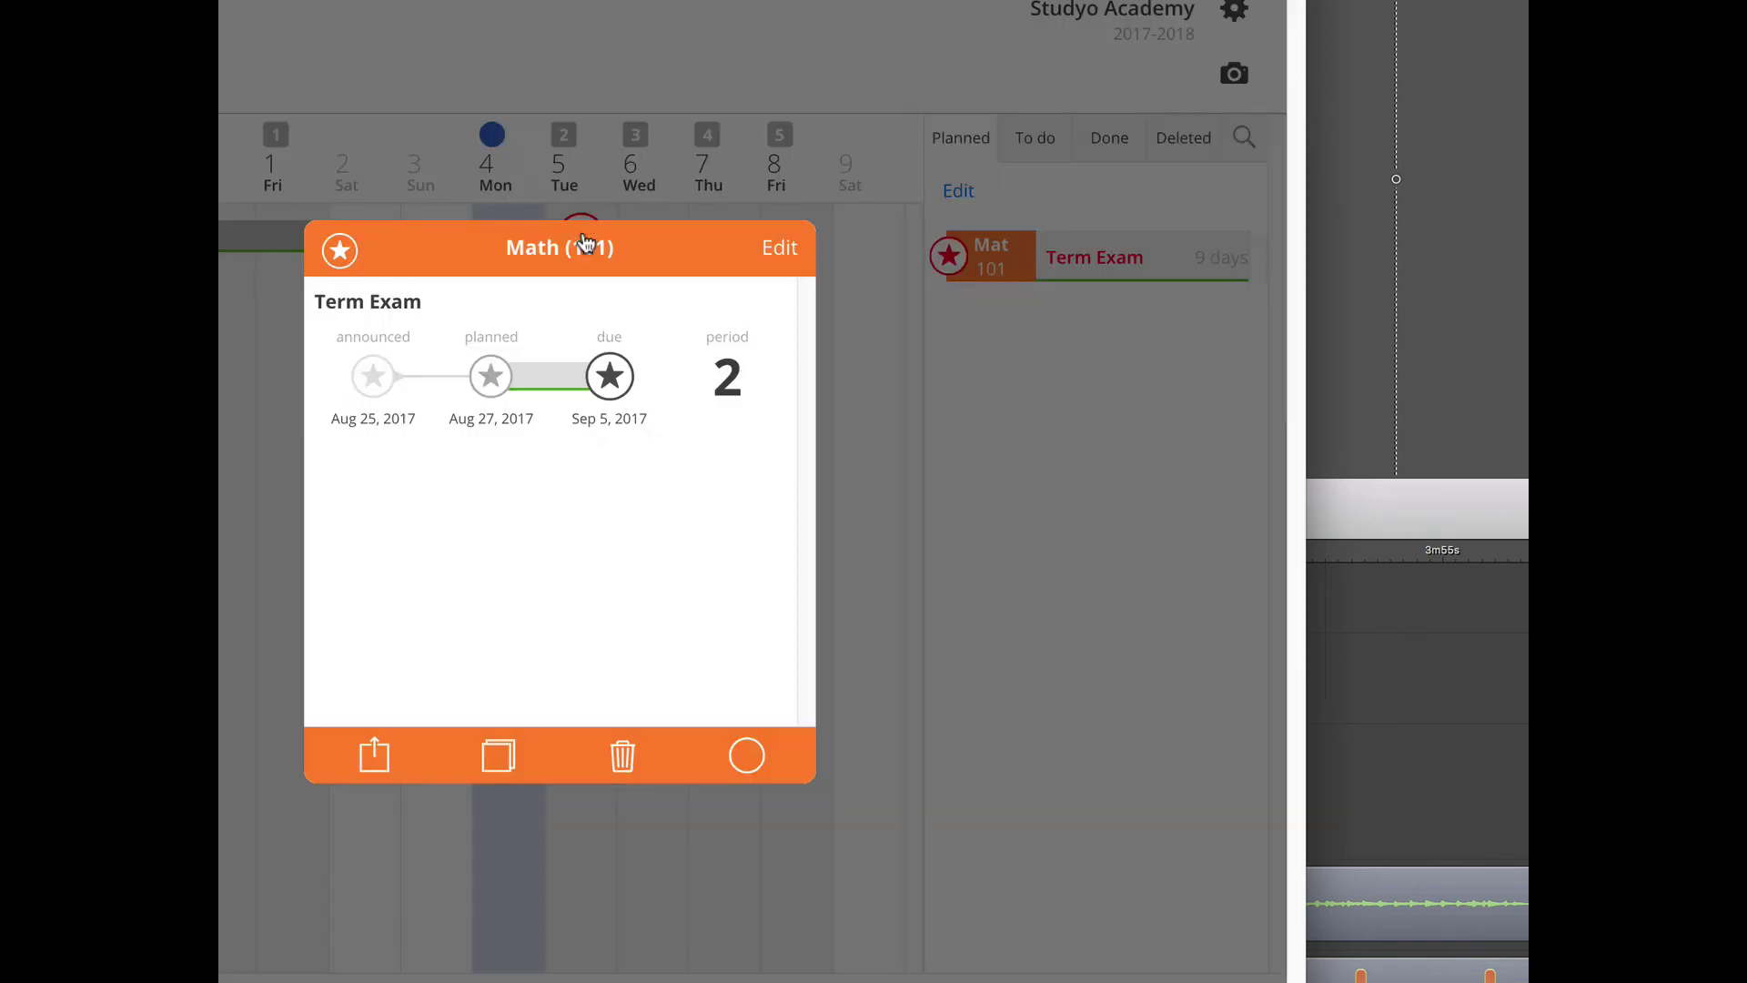
{"action": "left_click", "coordinate": [788, 249]}
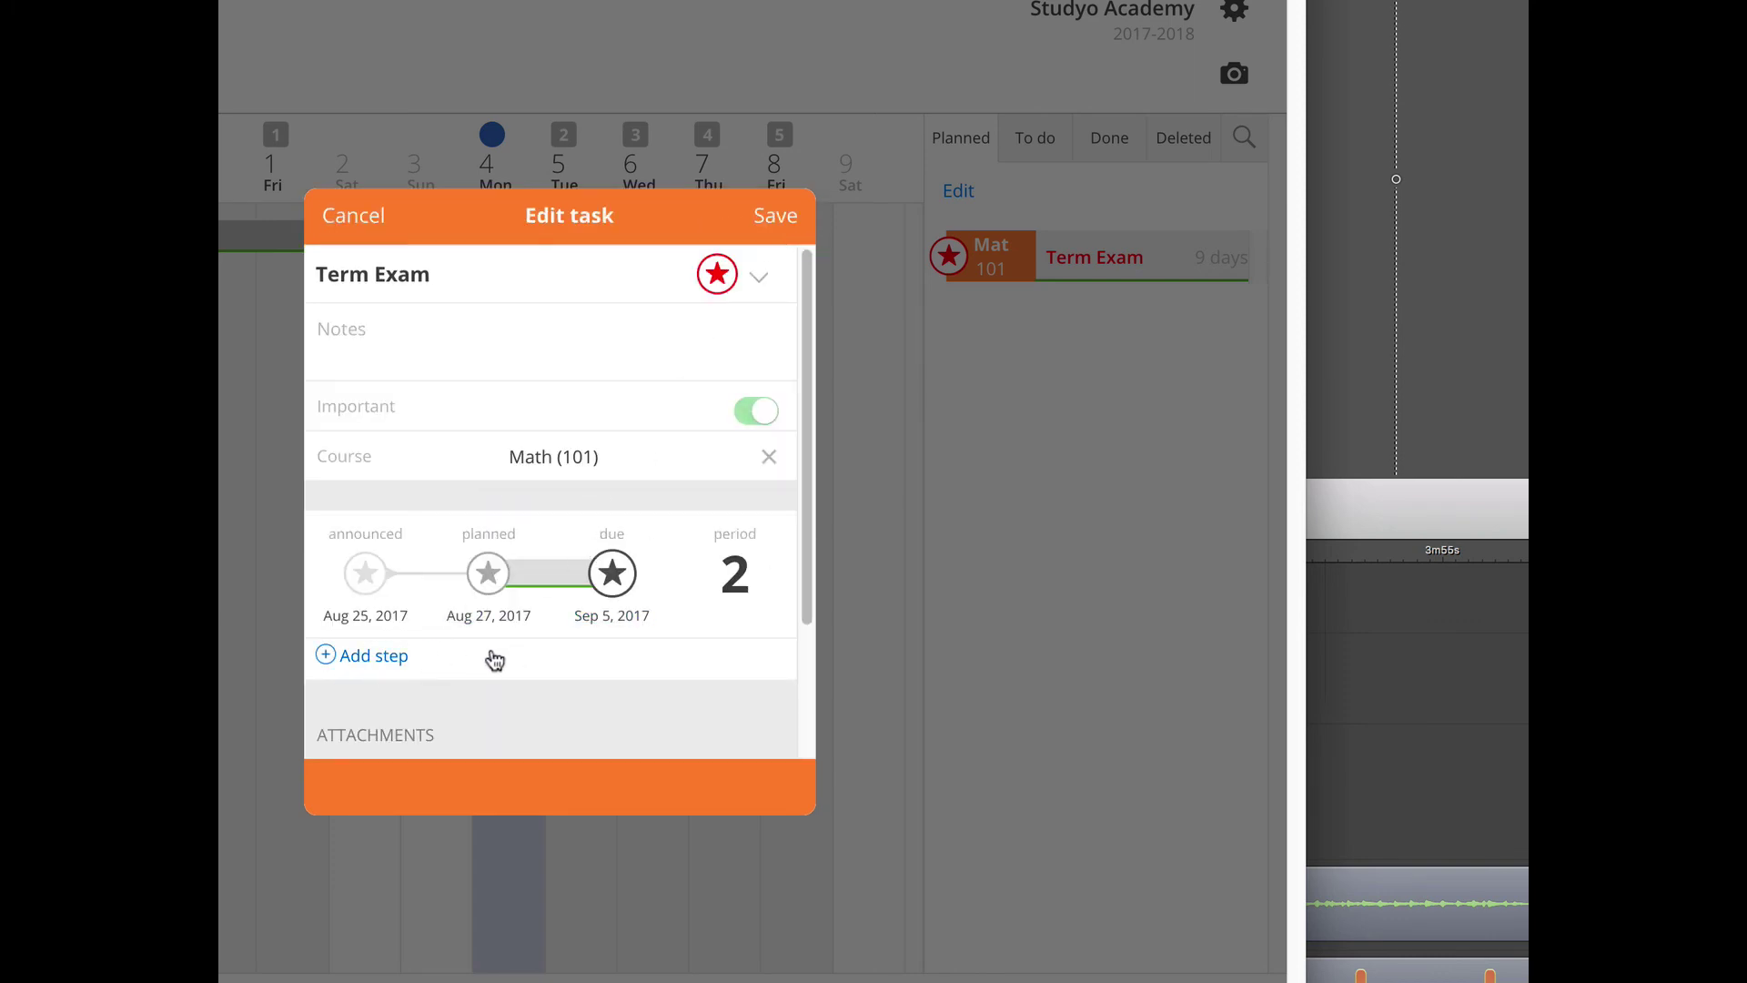
Step: Add steps Chapter 1 dated 1 Sep and Chapter 2 dated 3 Sep
{"action": "left_click", "coordinate": [388, 657]}
{"action": "type", "text": "Ch"}
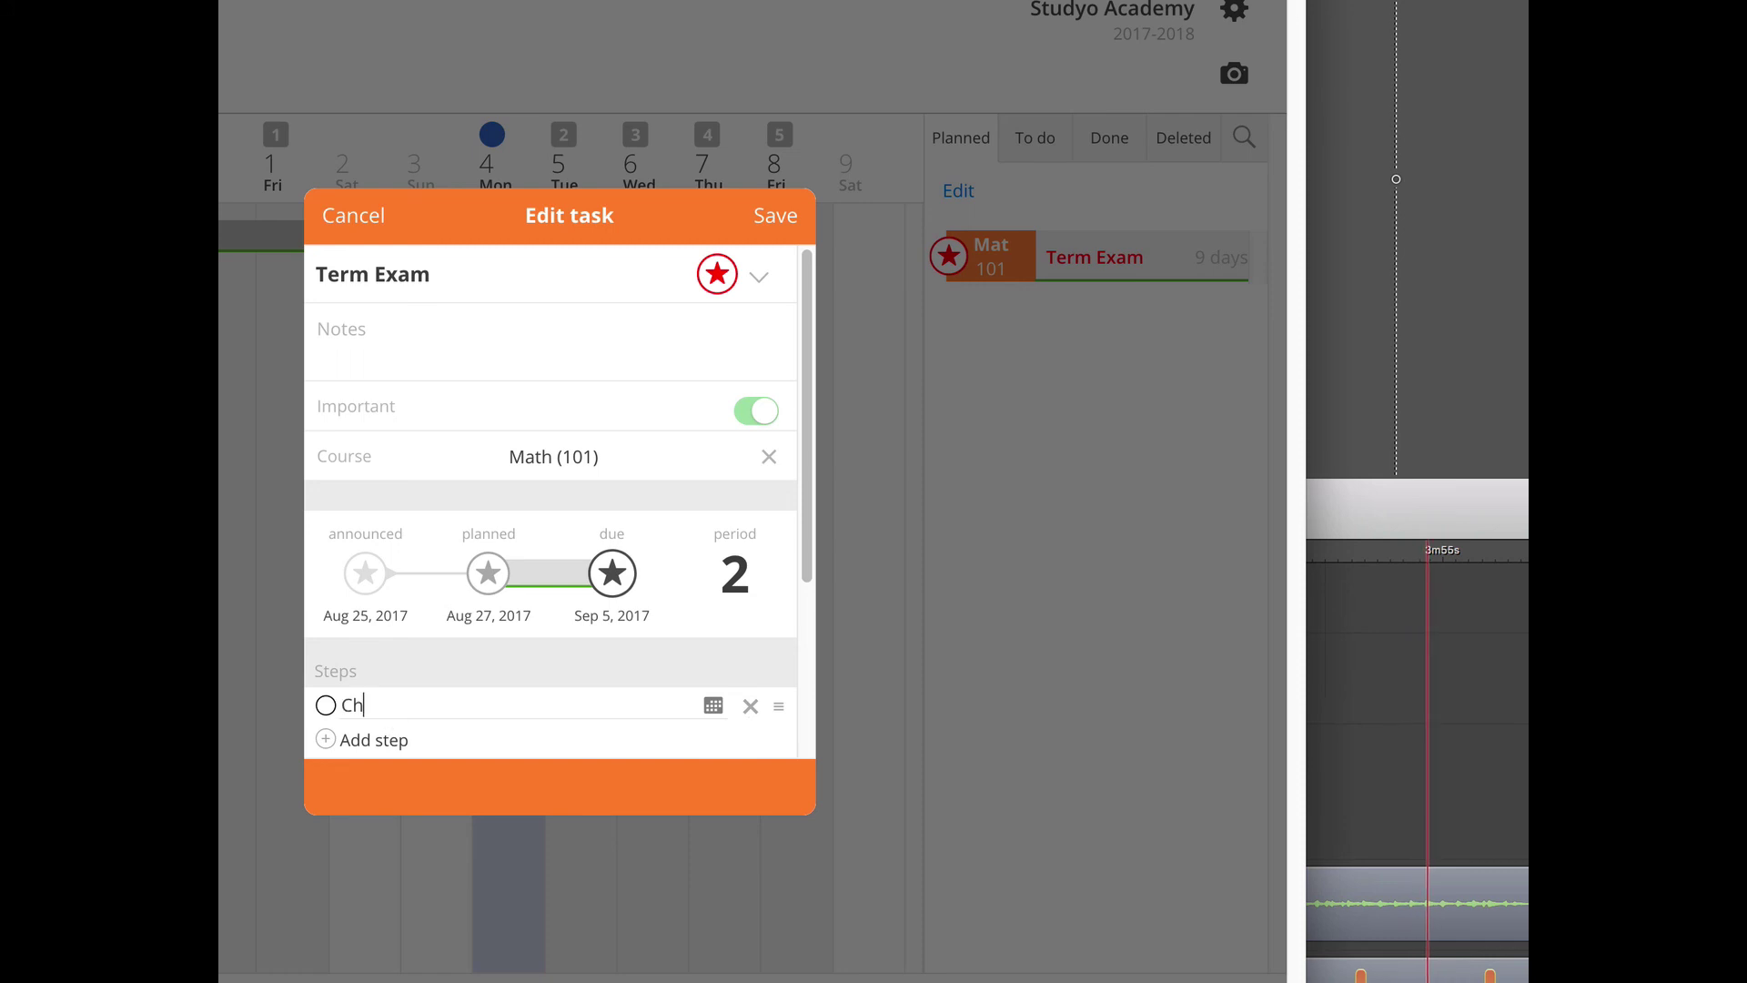
{"action": "type", "text": "apter 1"}
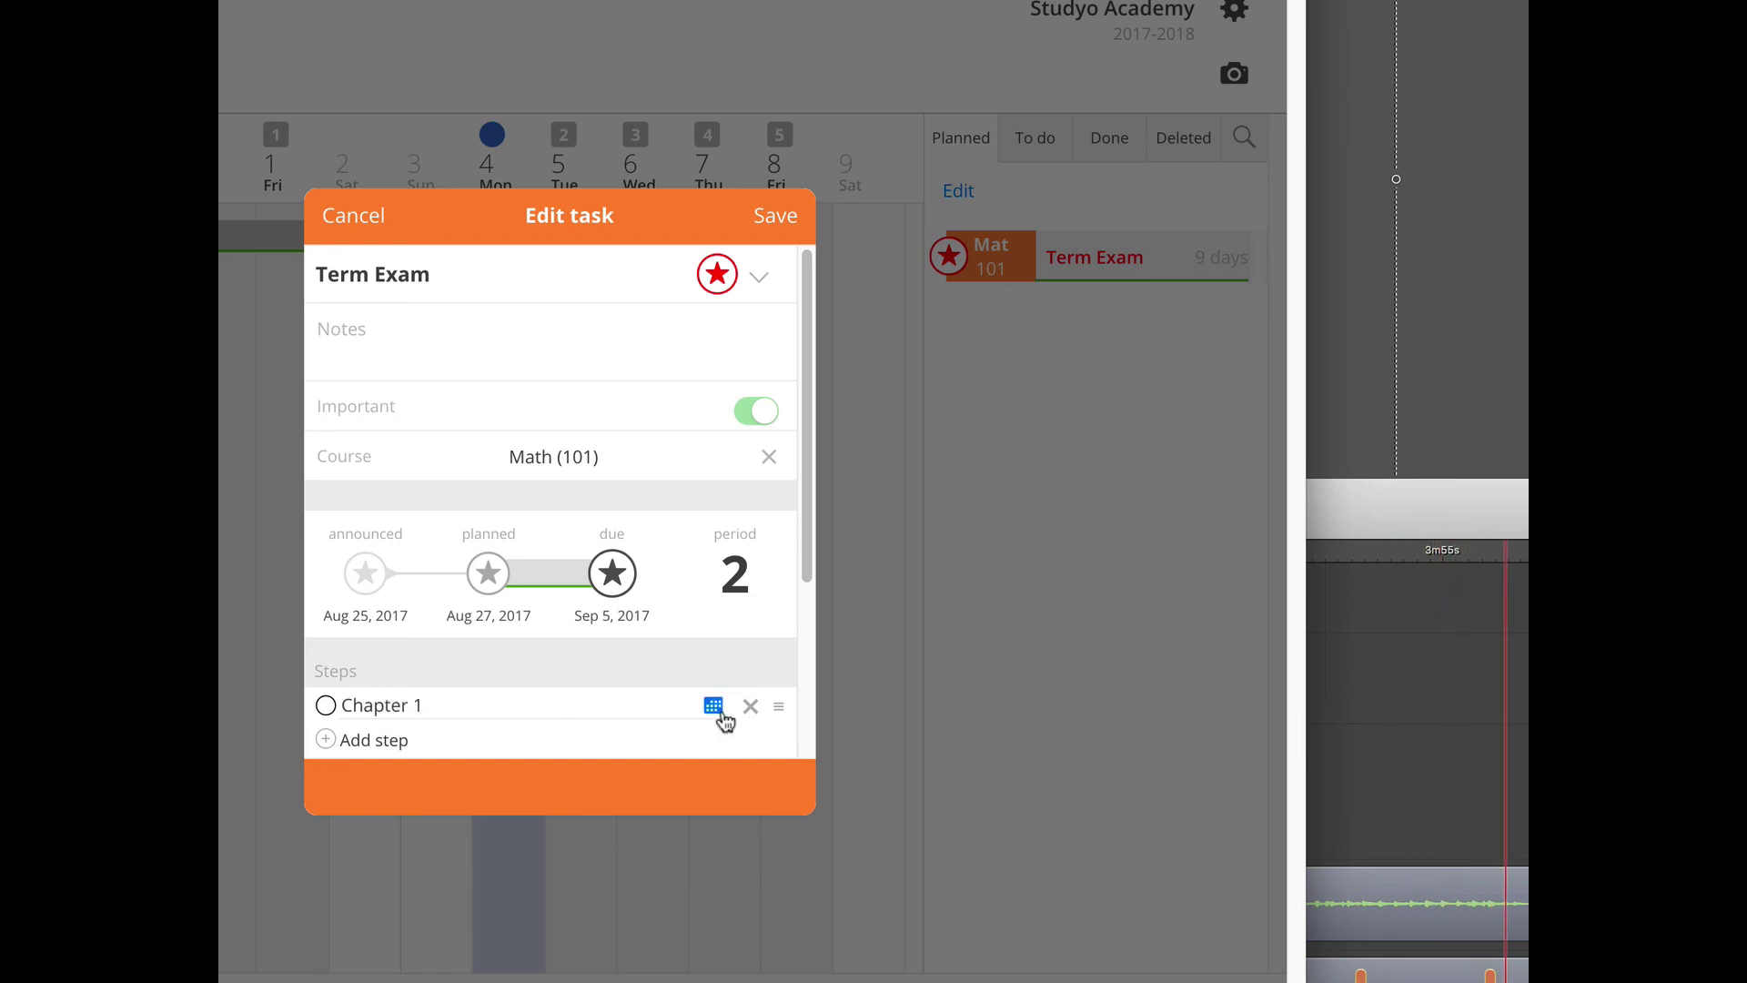
{"action": "left_click", "coordinate": [713, 707]}
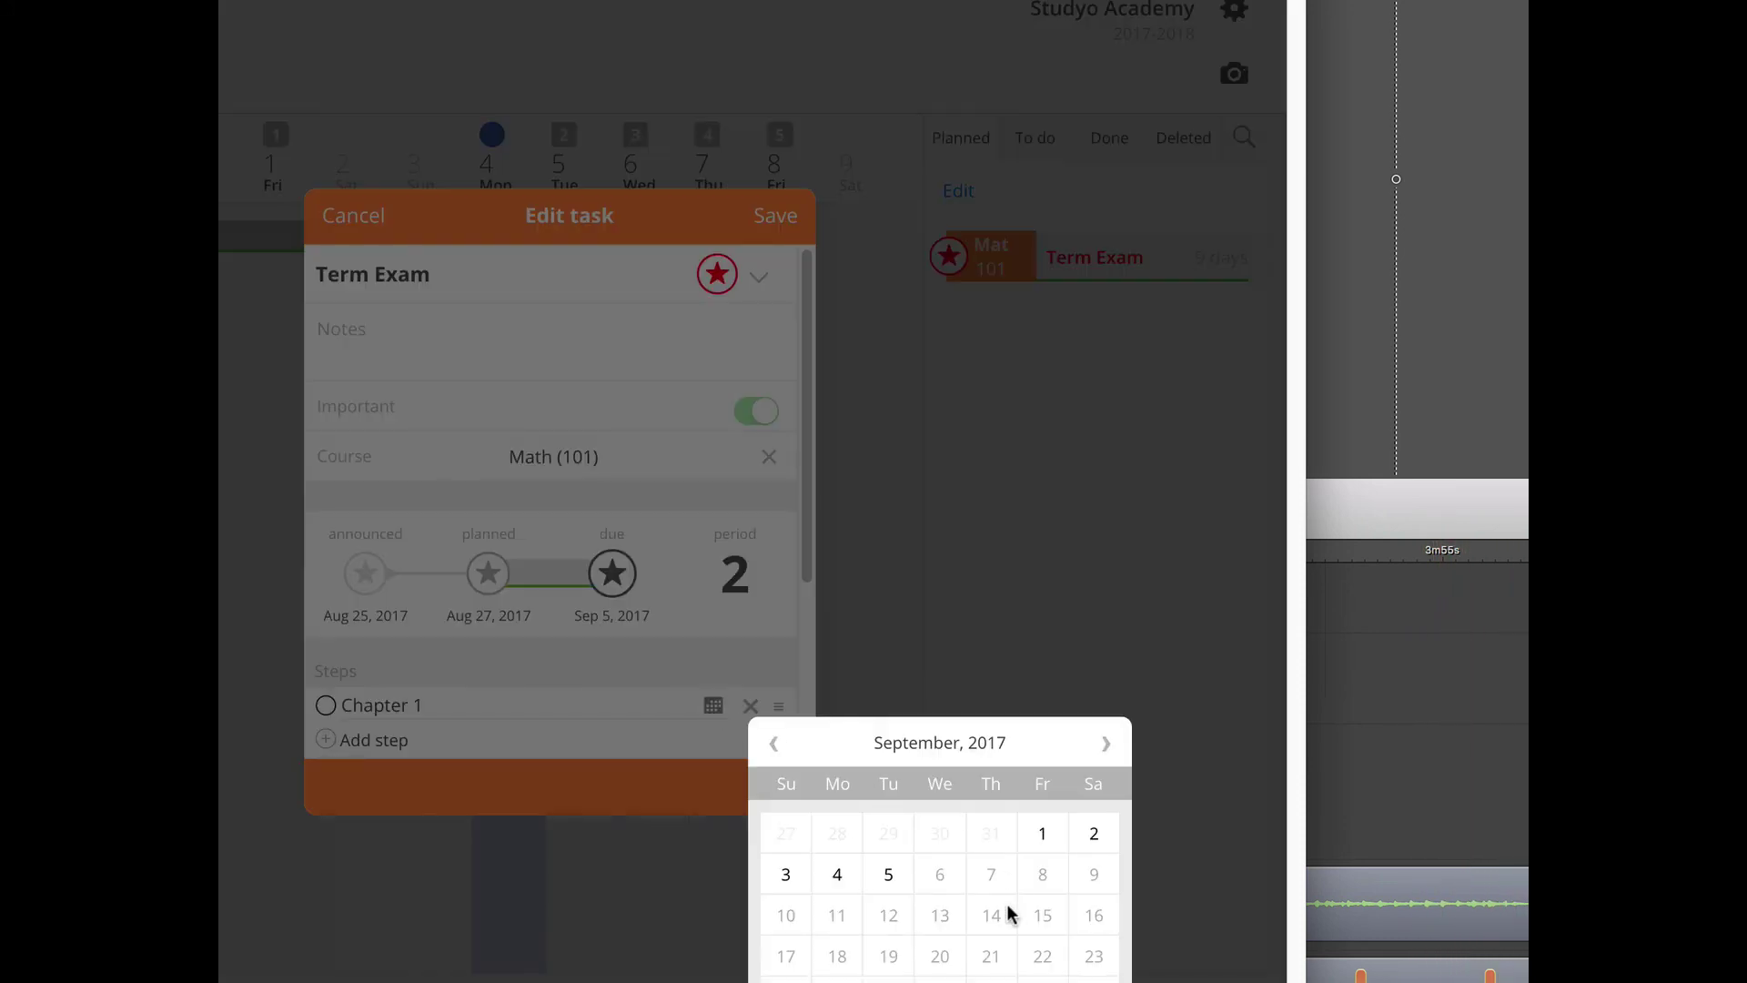
{"action": "left_click", "coordinate": [1042, 835]}
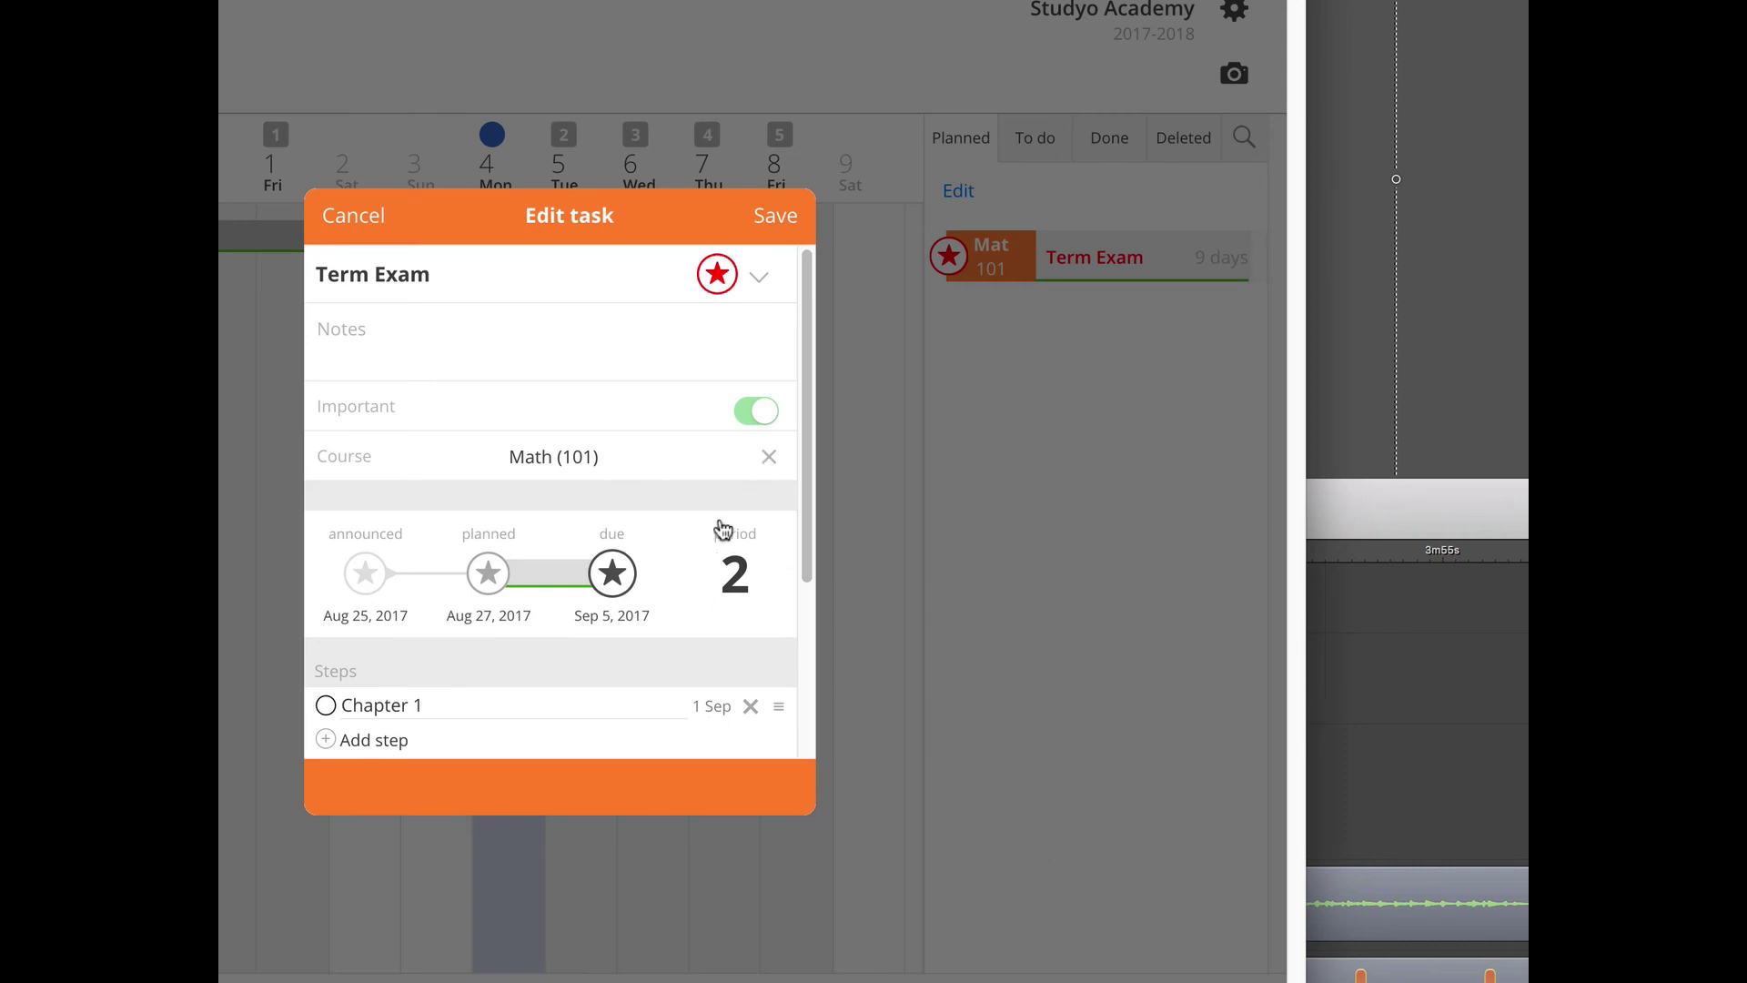
{"action": "left_click", "coordinate": [399, 740]}
{"action": "type", "text": "Chapter 2"}
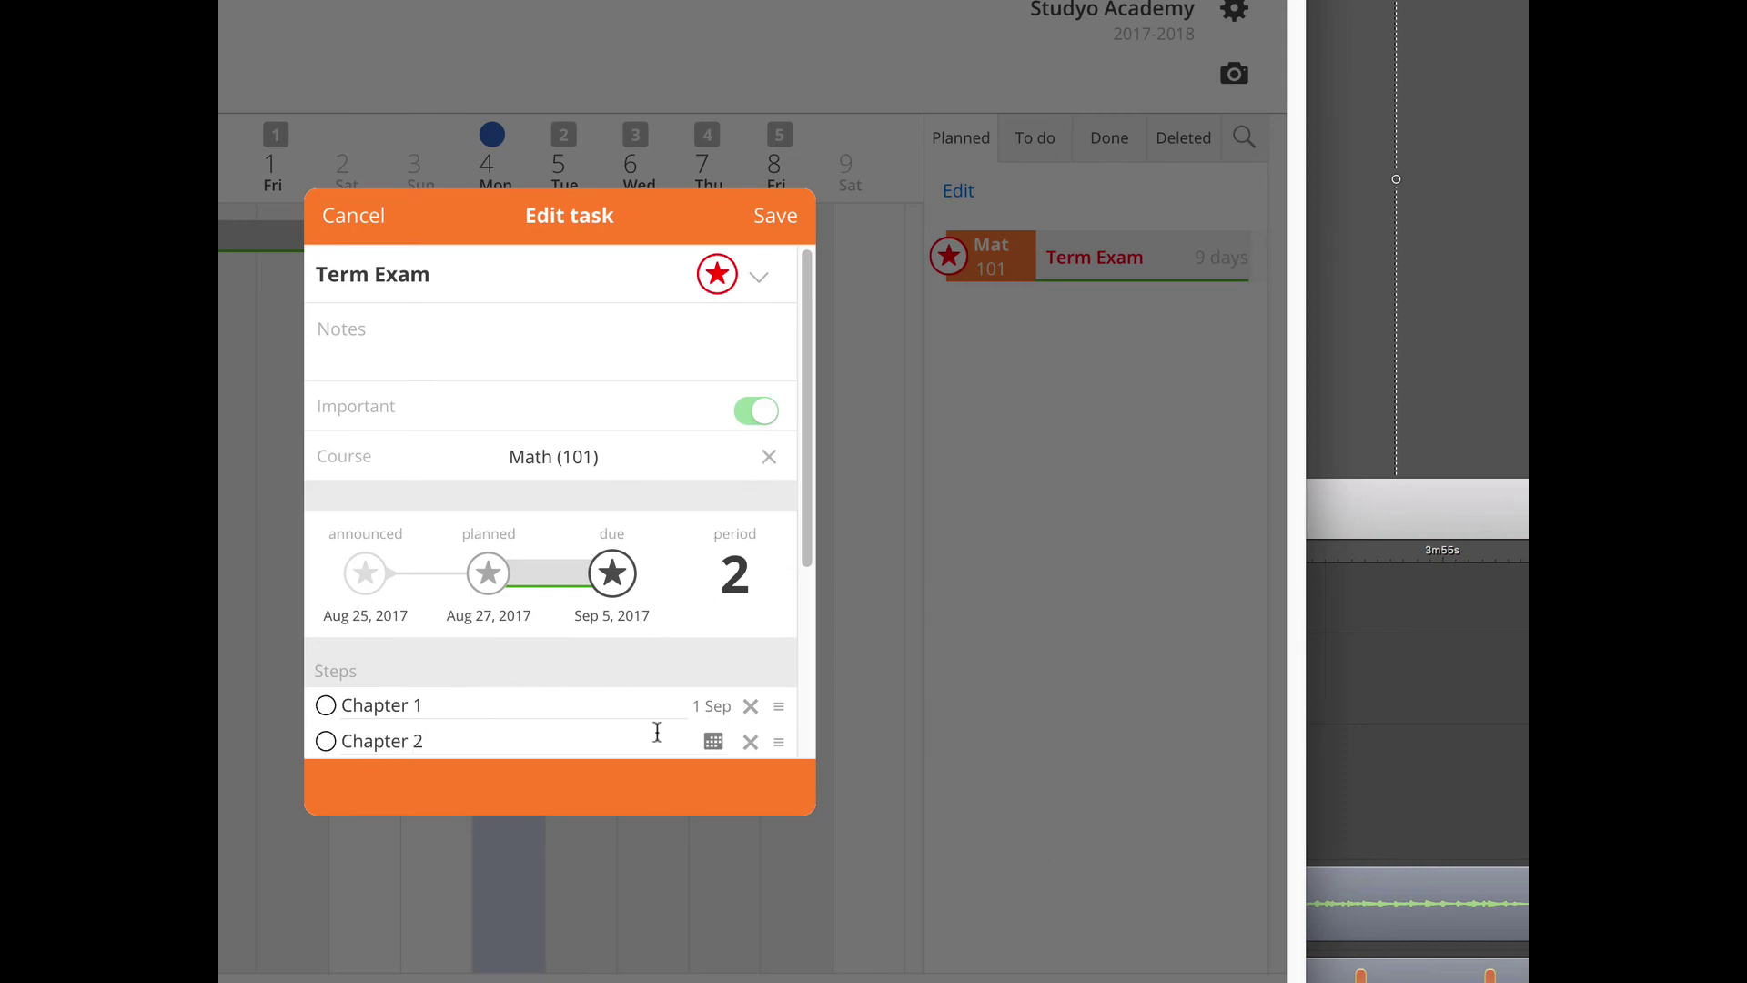
{"action": "left_click", "coordinate": [713, 741]}
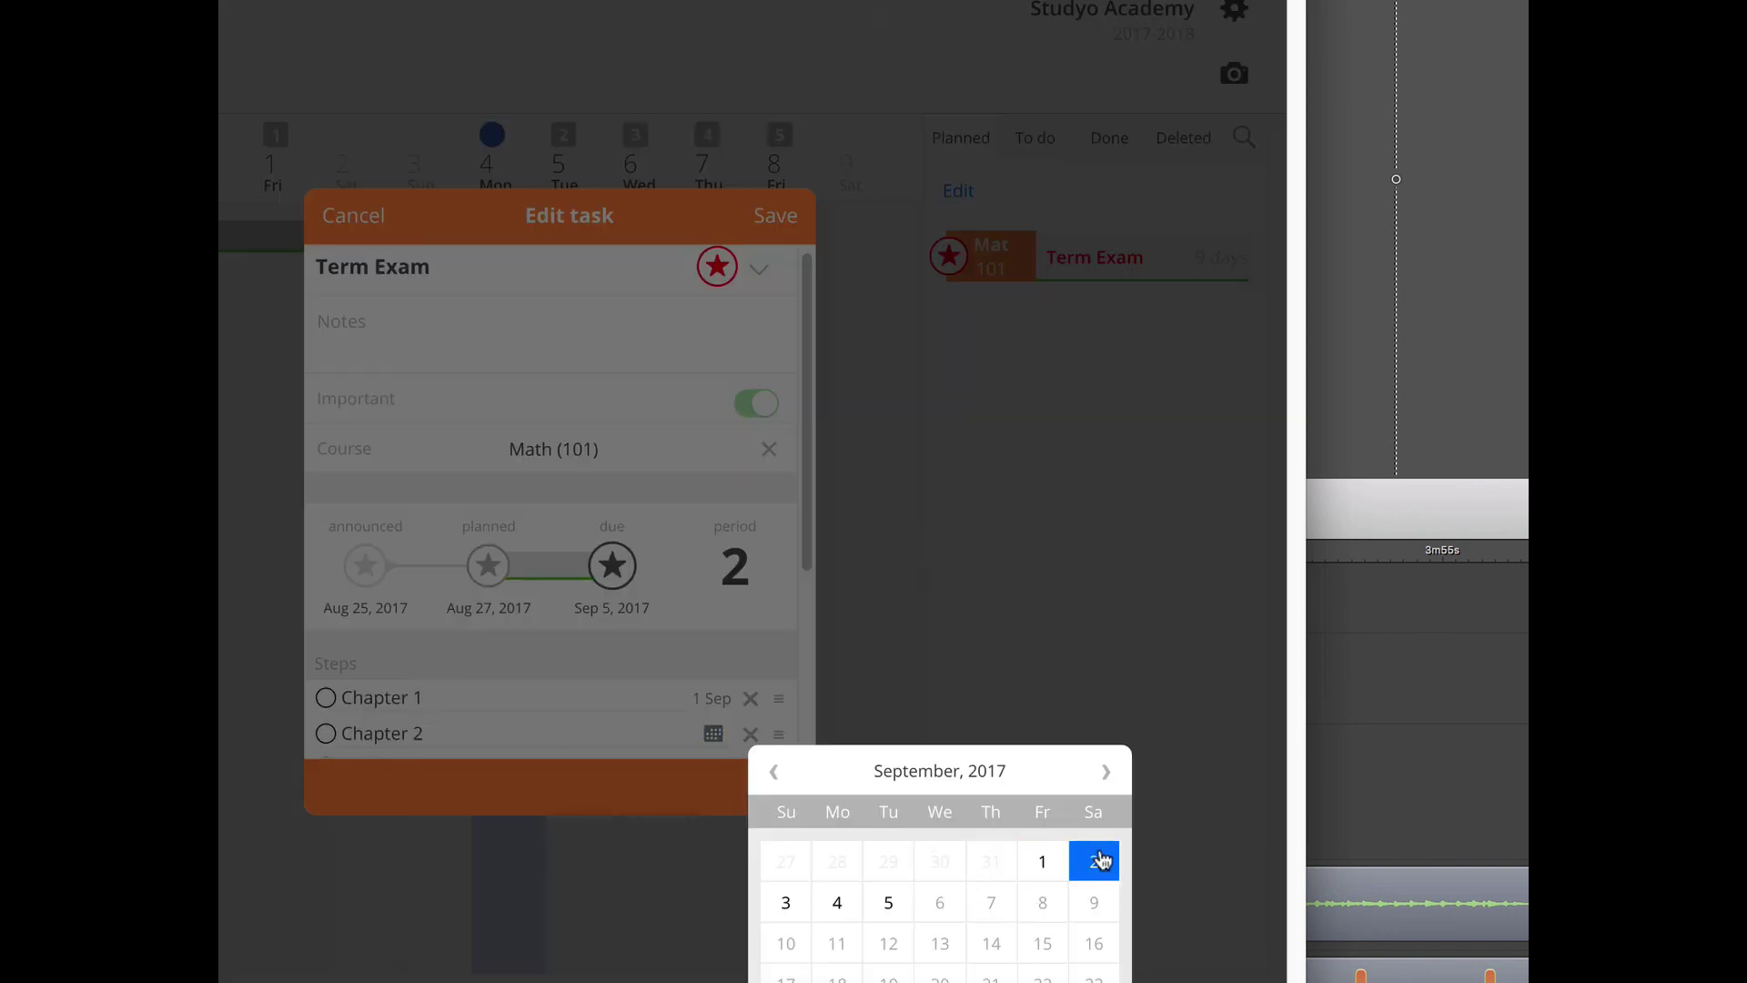
{"action": "left_click", "coordinate": [788, 904]}
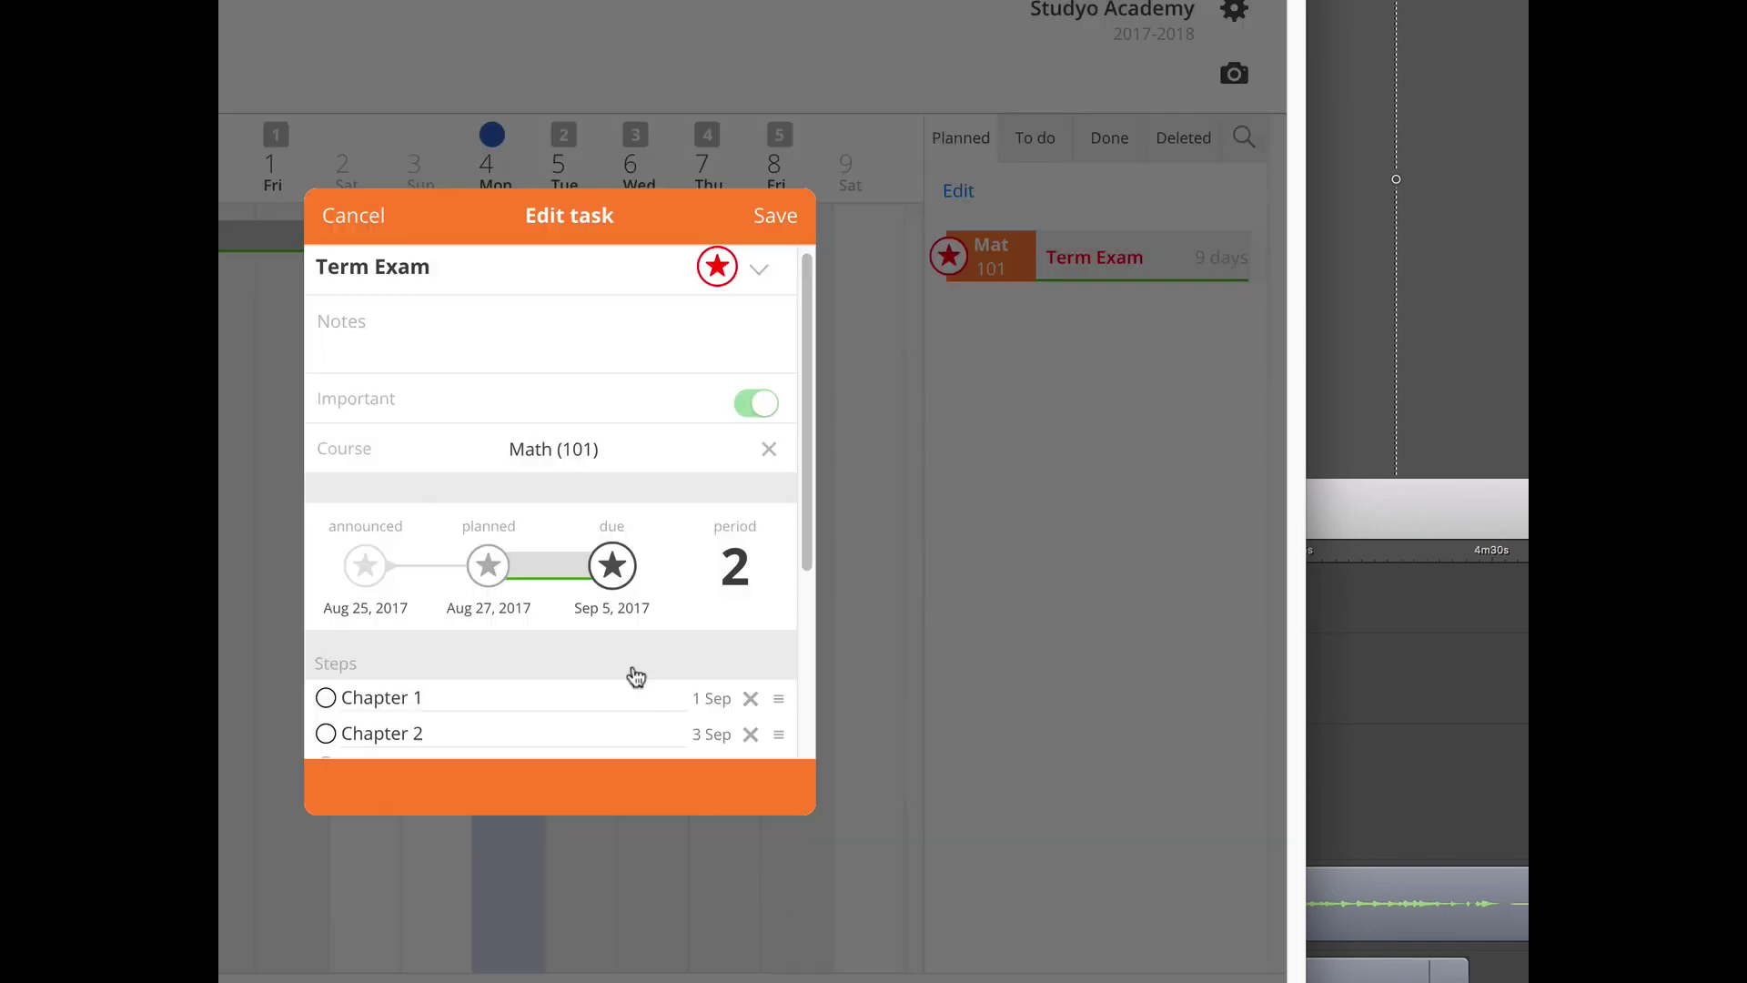
Step: Add a Chapter 4 step dated 4 Sep and save the Term Exam
{"action": "scroll", "coordinate": [637, 678], "scroll_direction": "down", "scroll_amount": 3}
{"action": "left_click", "coordinate": [398, 603]}
{"action": "type", "text": "Chapter 4"}
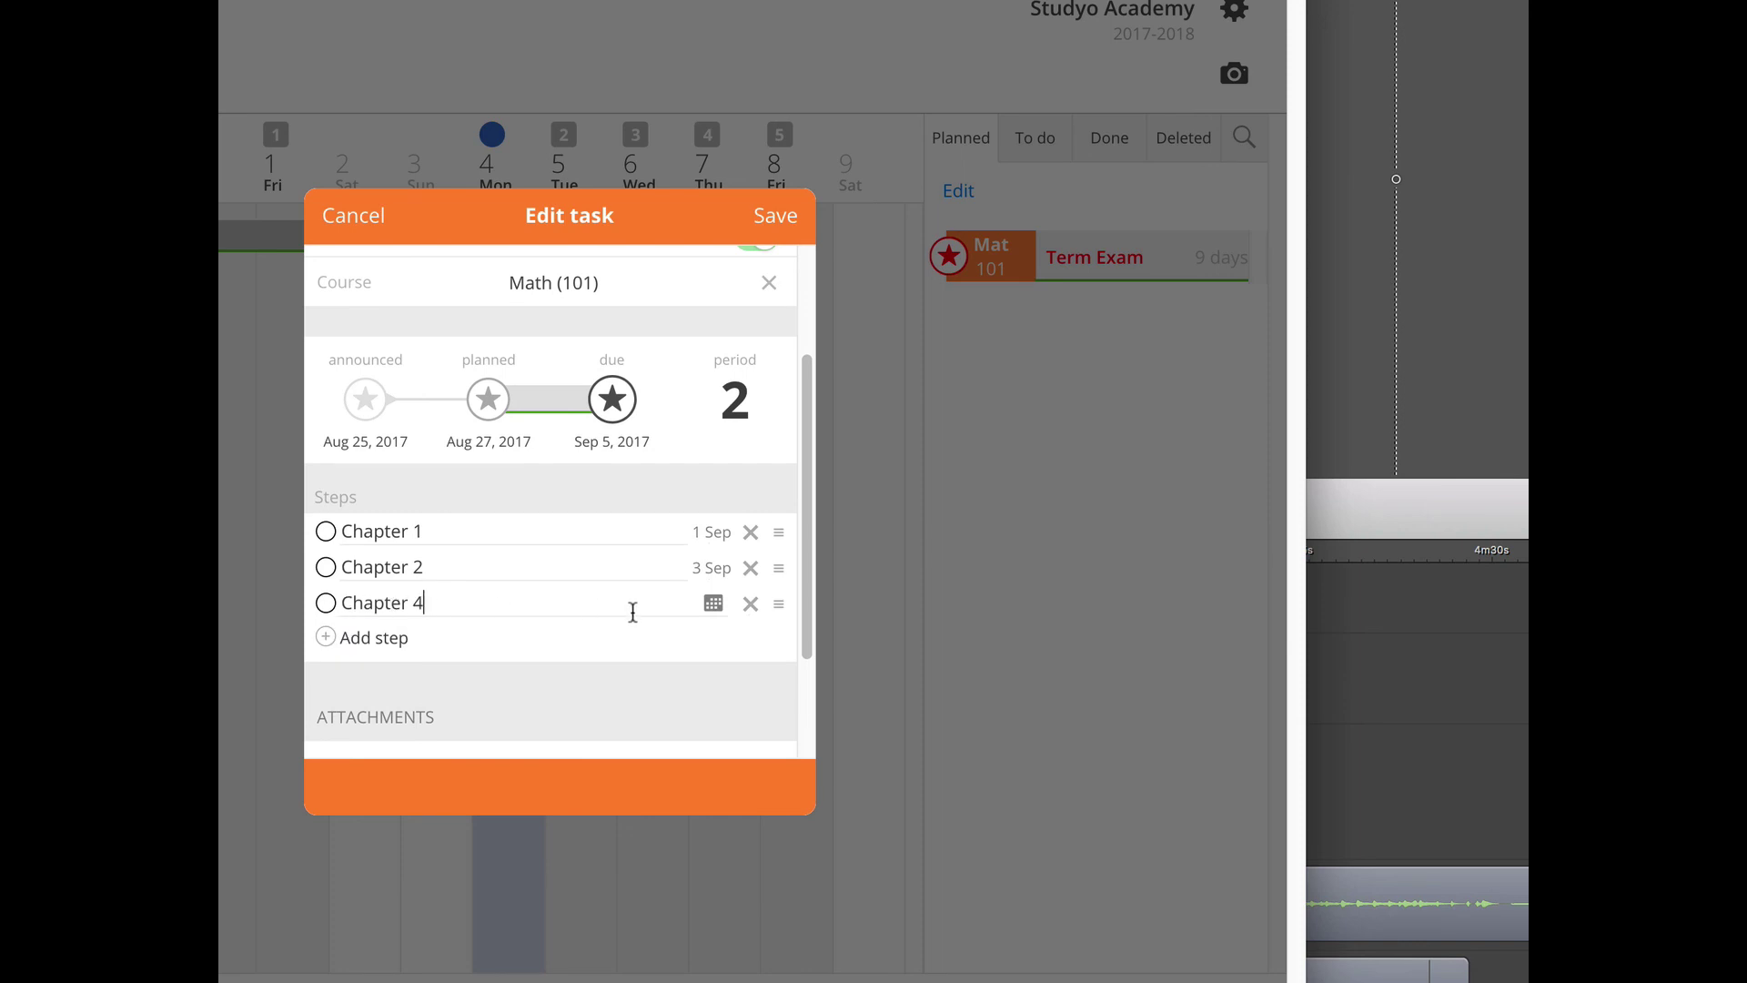
{"action": "left_click", "coordinate": [714, 603]}
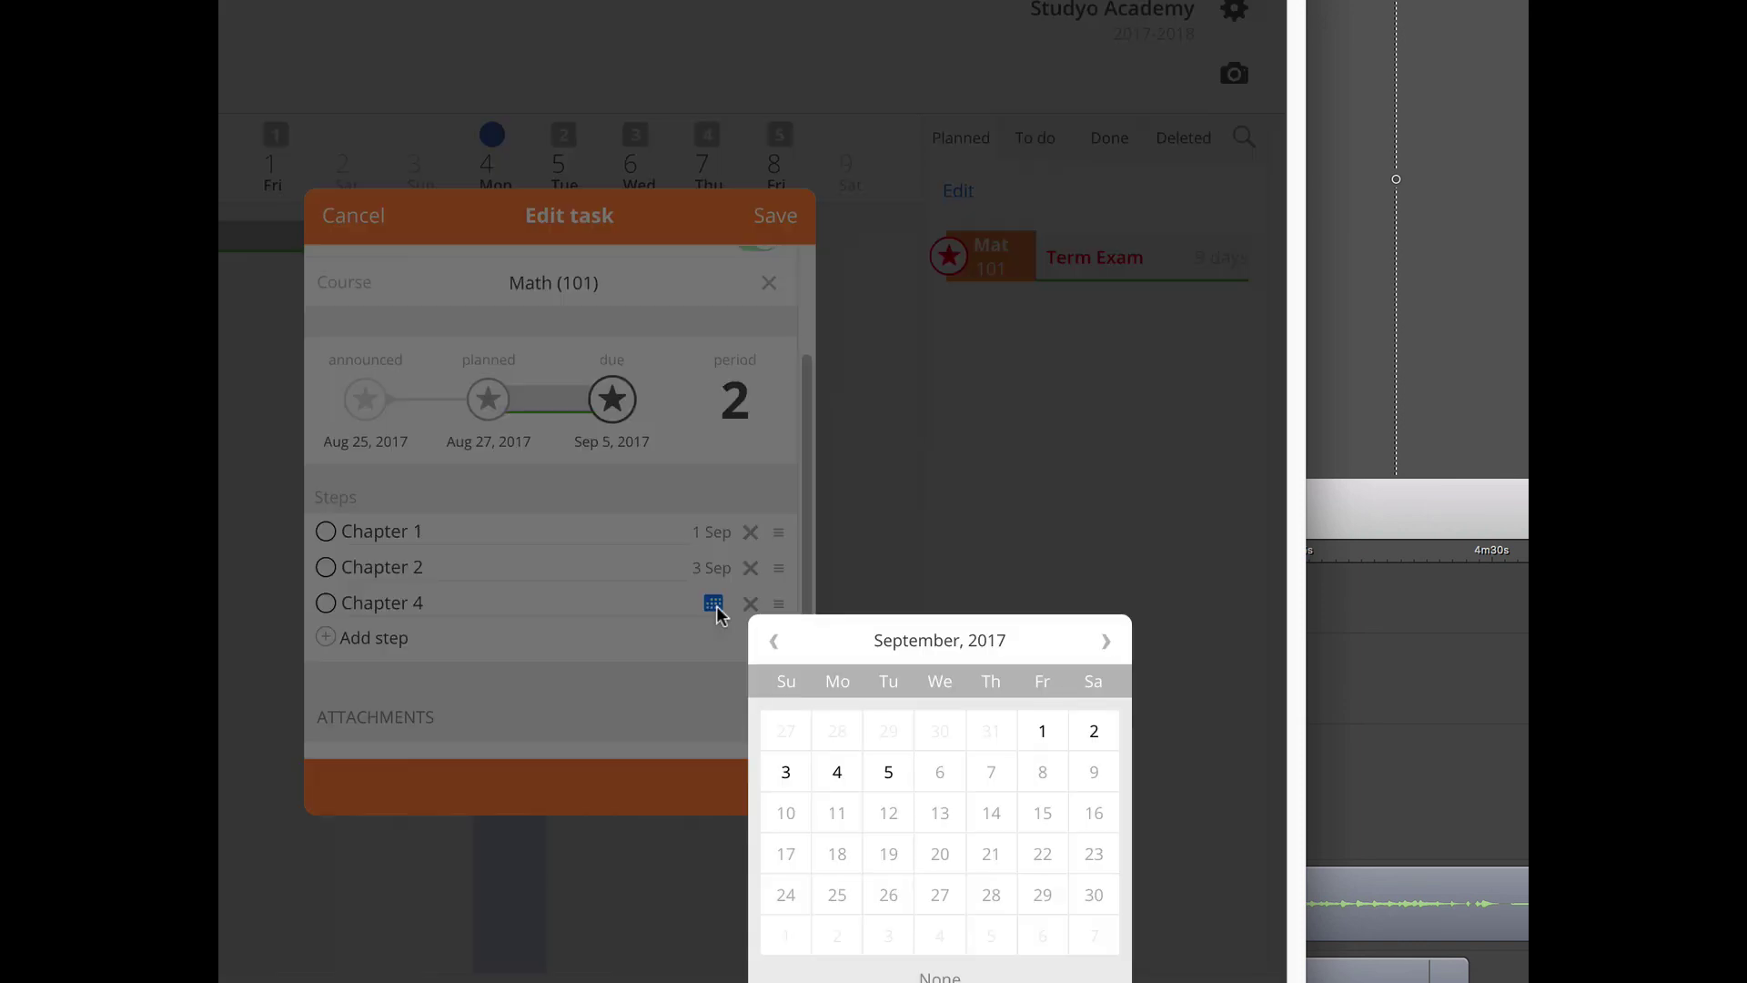
{"action": "left_click", "coordinate": [837, 772]}
{"action": "left_click", "coordinate": [780, 216]}
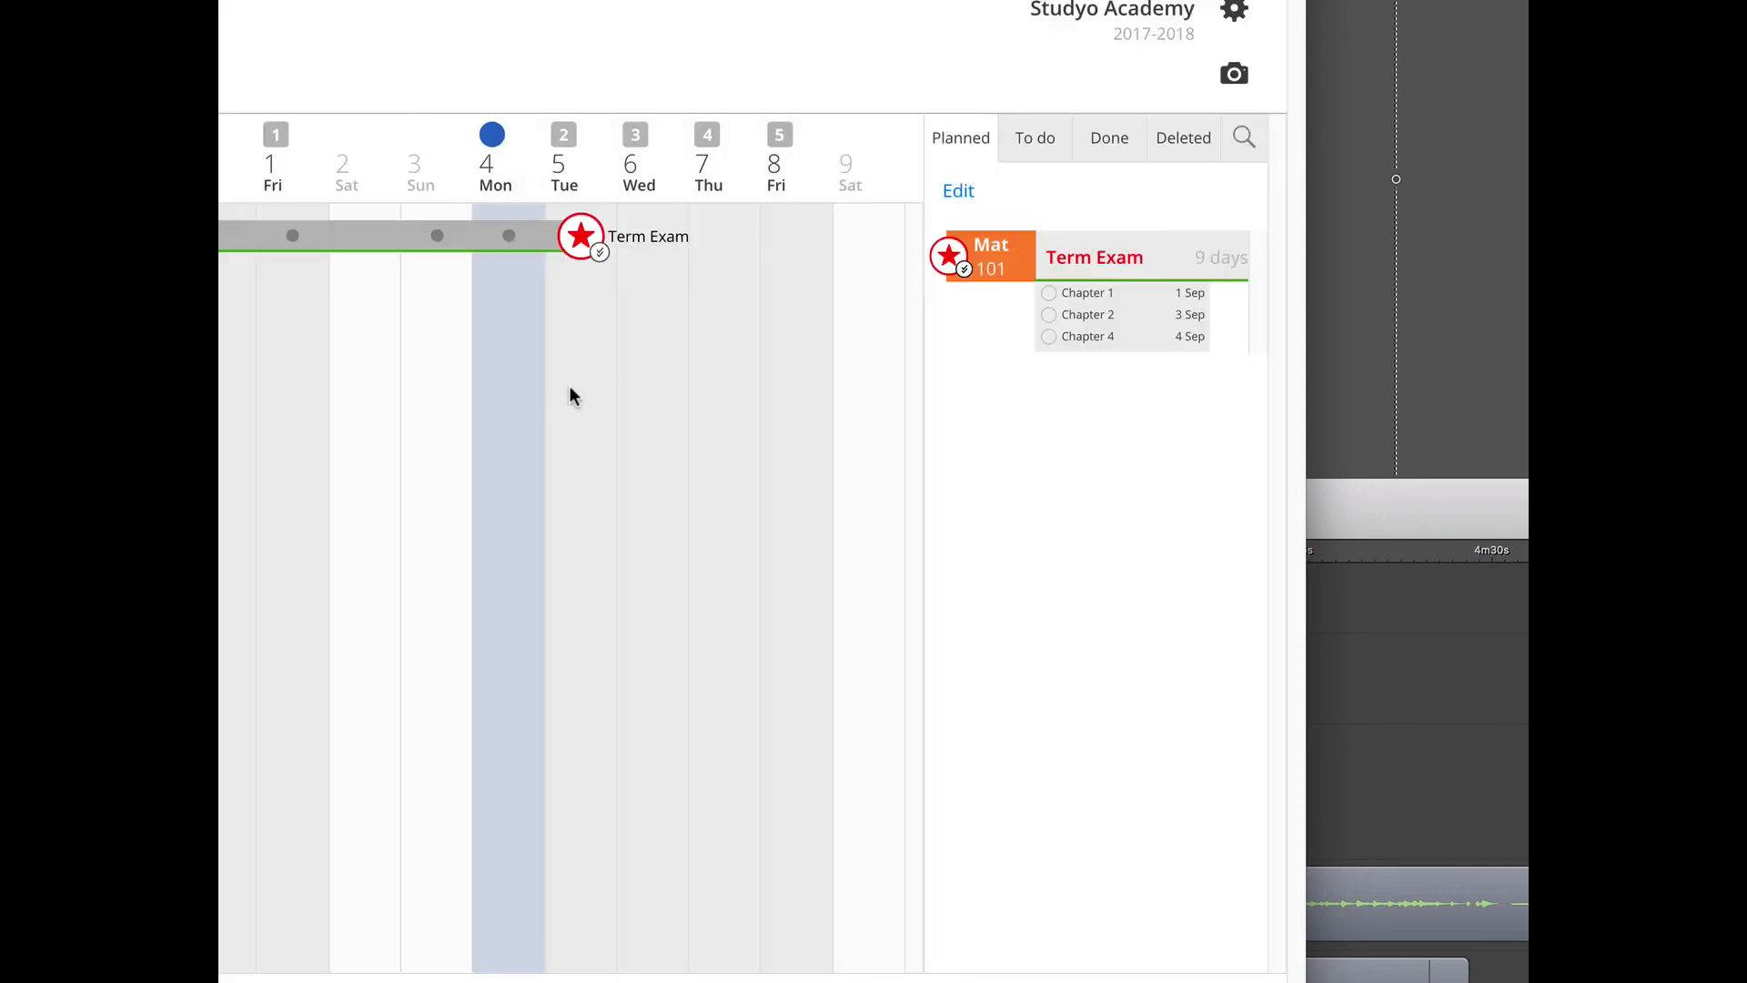